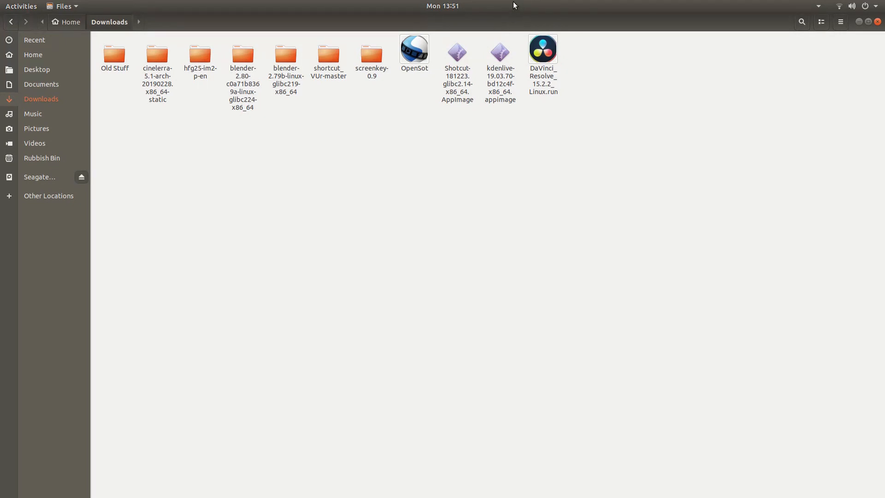
Allow the kdenlive-19.03.70 AppImage in Downloads to execute as a program and launch it.
{"action": "right_click", "coordinate": [498, 52]}
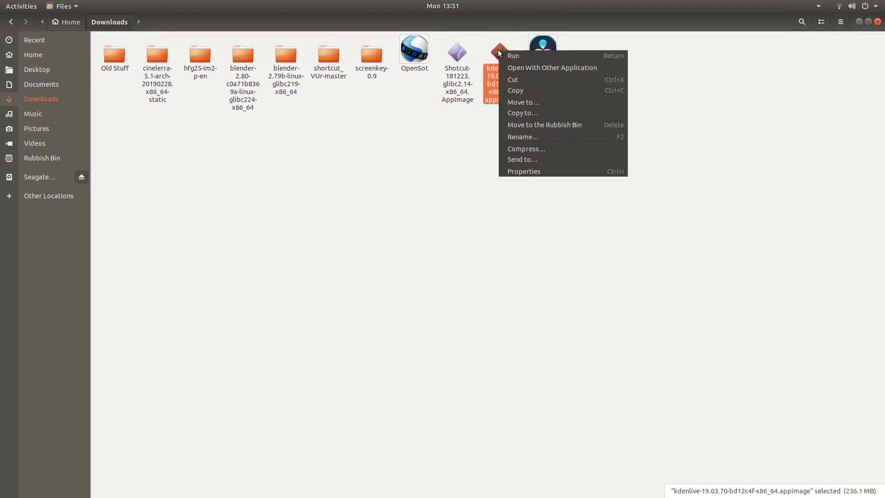
{"action": "left_click", "coordinate": [520, 171]}
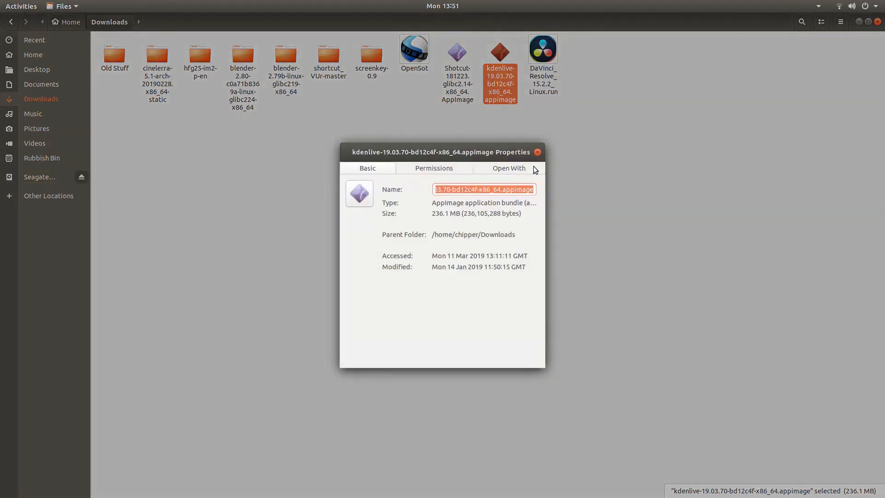
{"action": "left_click", "coordinate": [402, 170]}
{"action": "left_click", "coordinate": [411, 298]}
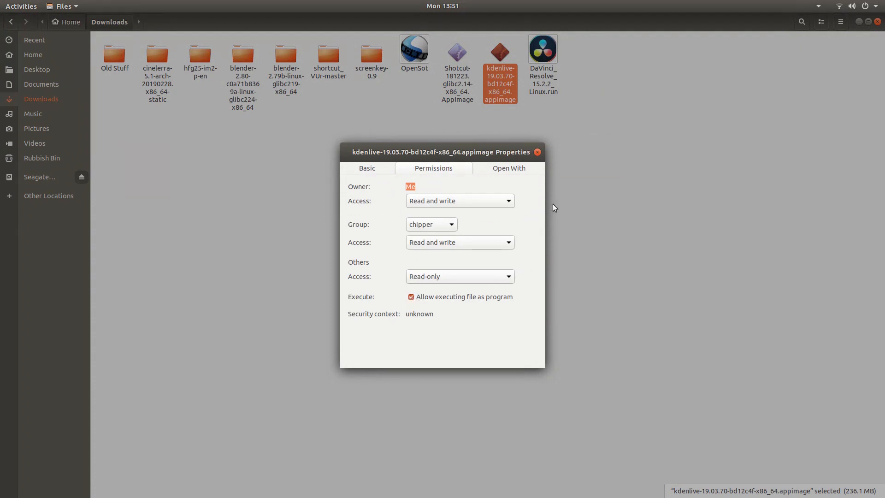
{"action": "left_click", "coordinate": [538, 152]}
{"action": "left_click", "coordinate": [484, 216]}
{"action": "left_click", "coordinate": [496, 54]}
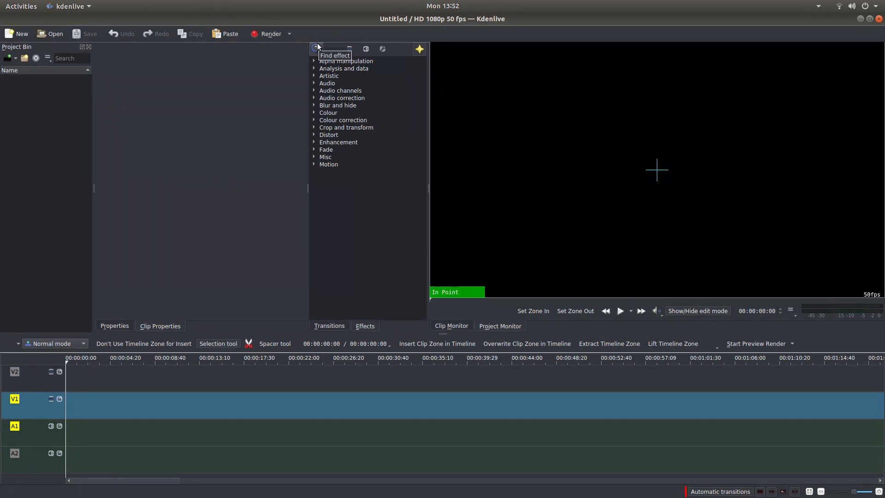
Show the menu bar and hide it again.
{"action": "key", "text": "ctrl+m"}
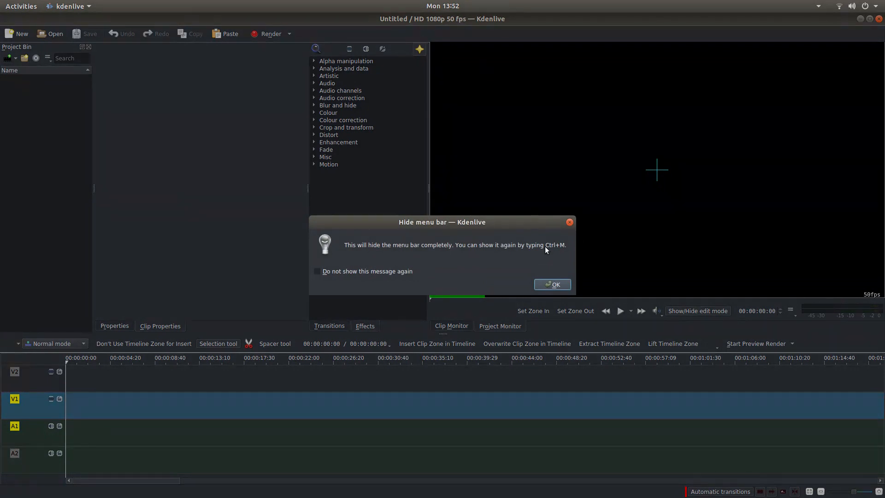
{"action": "left_click", "coordinate": [552, 285]}
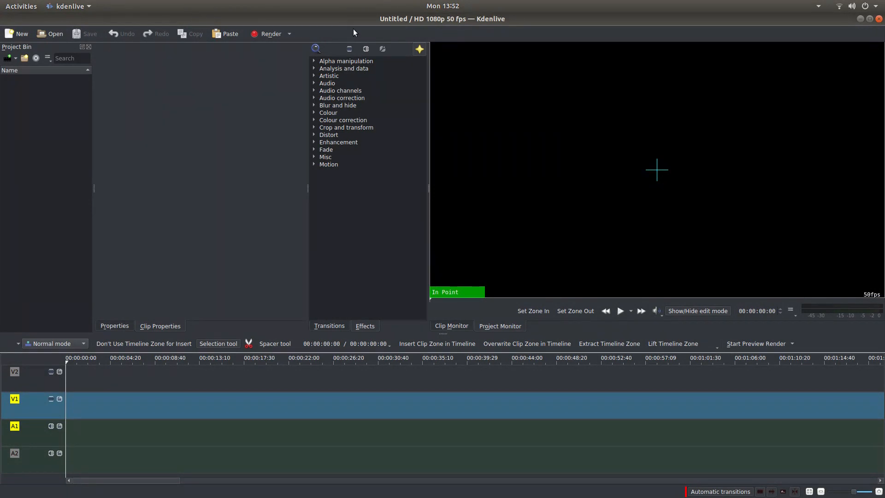
{"action": "key", "text": "ctrl+m"}
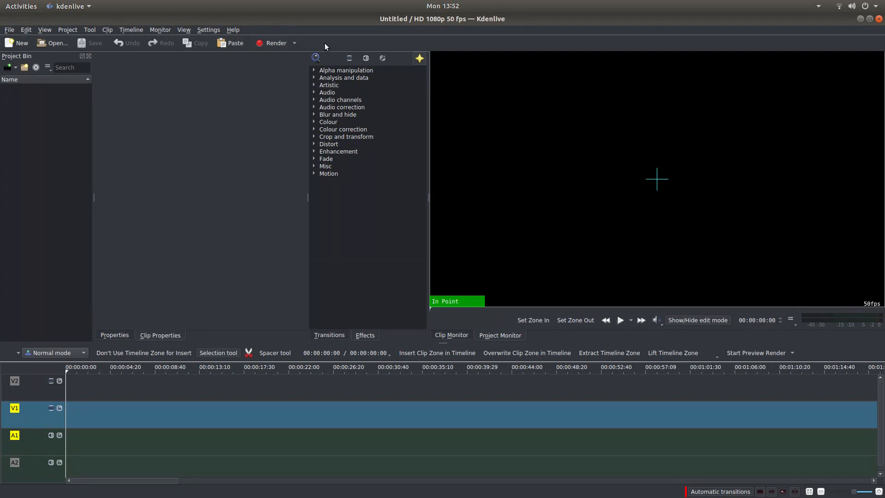
{"action": "key", "text": "ctrl+m"}
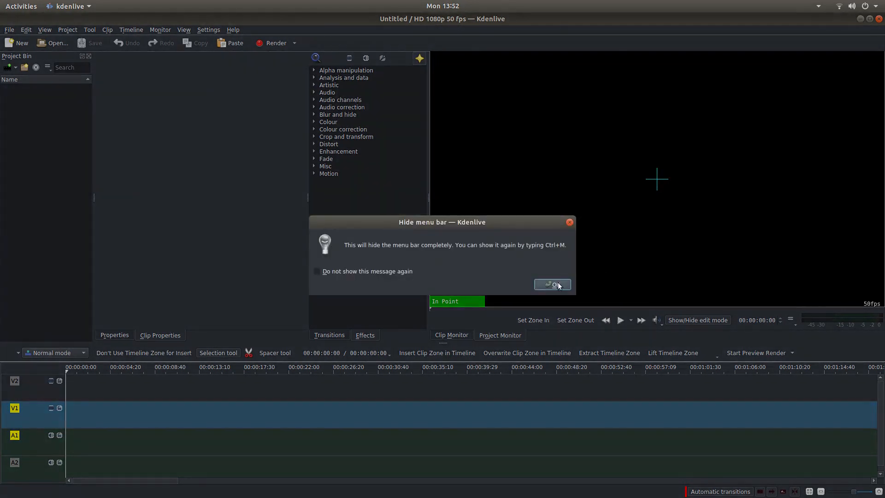
{"action": "left_click", "coordinate": [556, 284]}
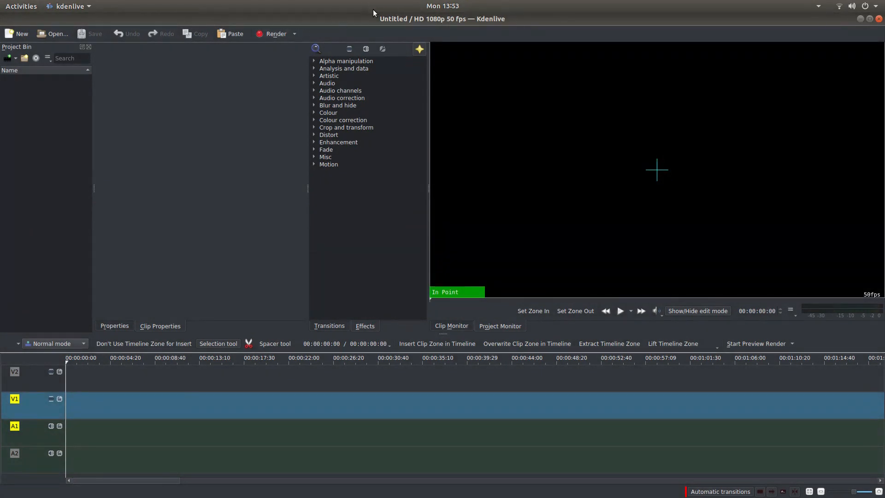
Create a new project with the HD 1080p 25 fps profile and proxy clips enabled for videos larger than 1000 pixels.
{"action": "left_click", "coordinate": [15, 34]}
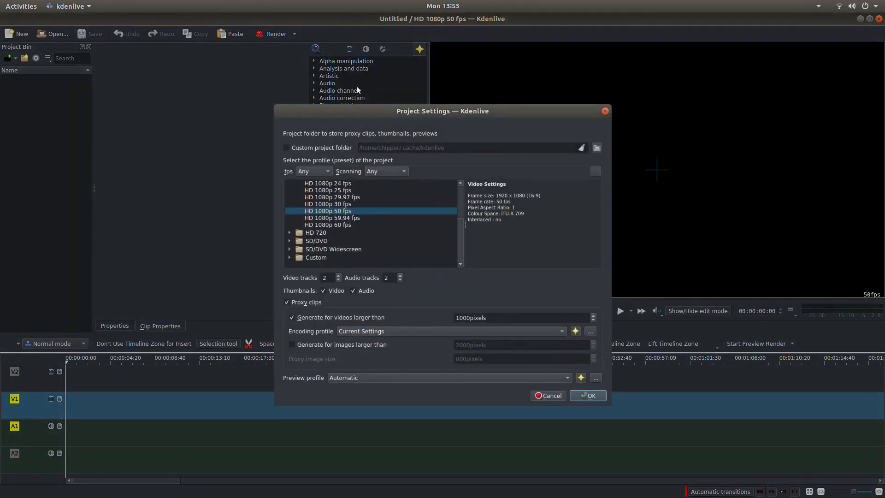
{"action": "left_click", "coordinate": [340, 192]}
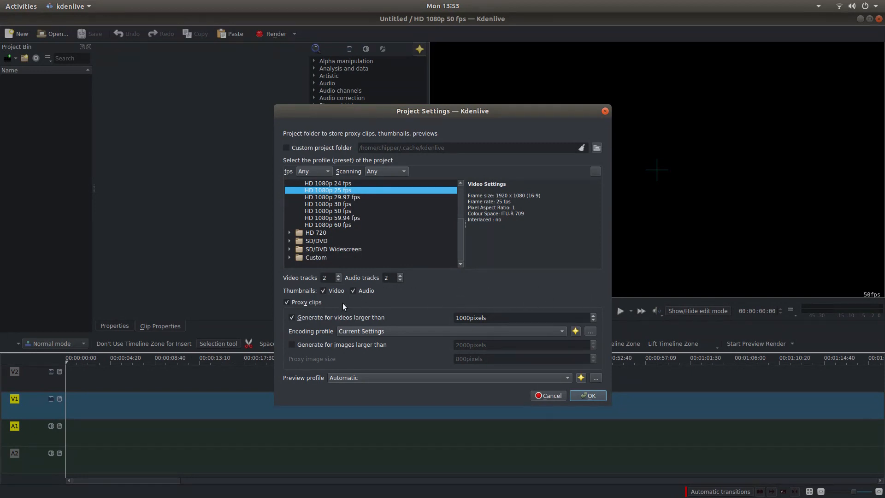
{"action": "left_click", "coordinate": [286, 302]}
{"action": "left_click", "coordinate": [287, 302]}
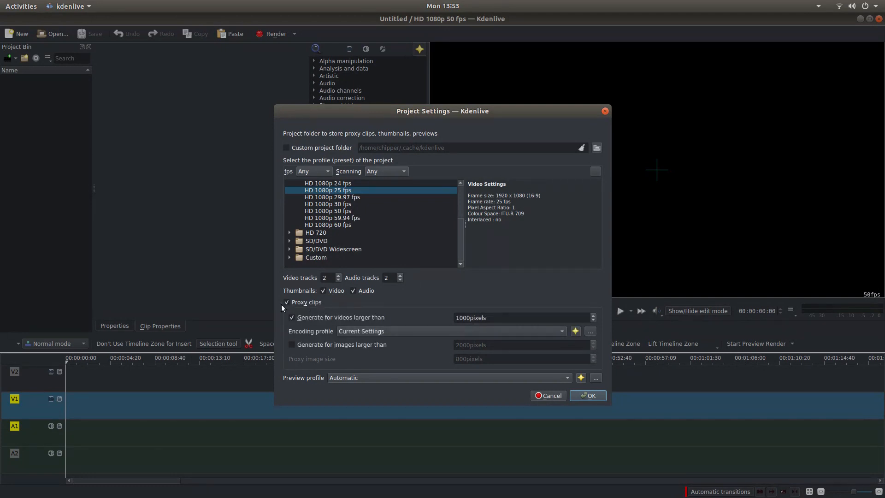
{"action": "left_click", "coordinate": [292, 317]}
{"action": "left_click", "coordinate": [292, 318]}
{"action": "left_click", "coordinate": [596, 396]}
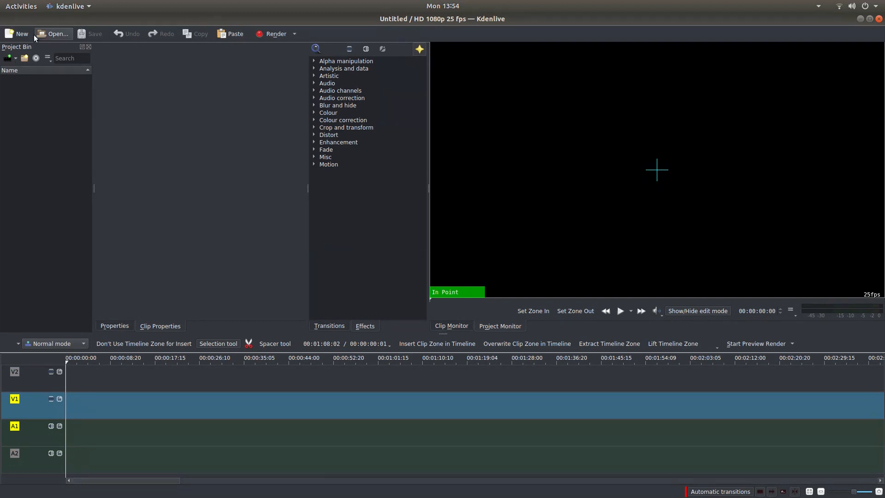
{"action": "mouse_move", "coordinate": [13, 63]}
{"action": "right_click", "coordinate": [49, 103]}
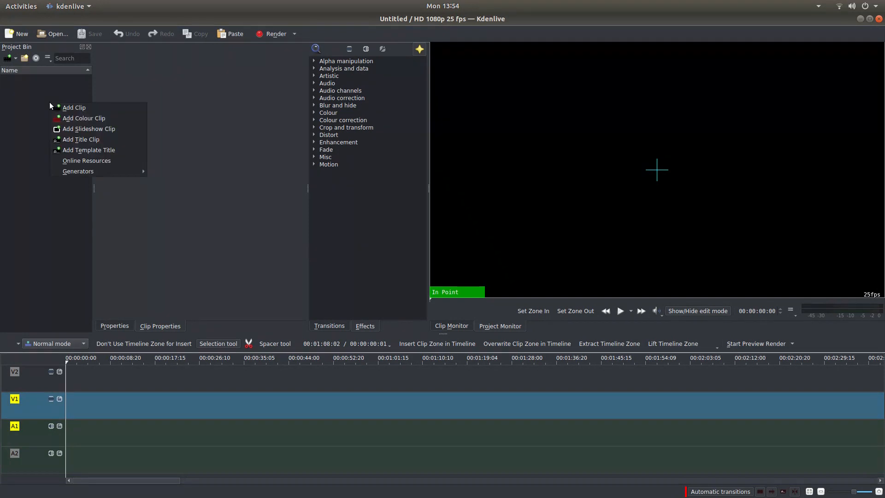
{"action": "left_click", "coordinate": [82, 107]}
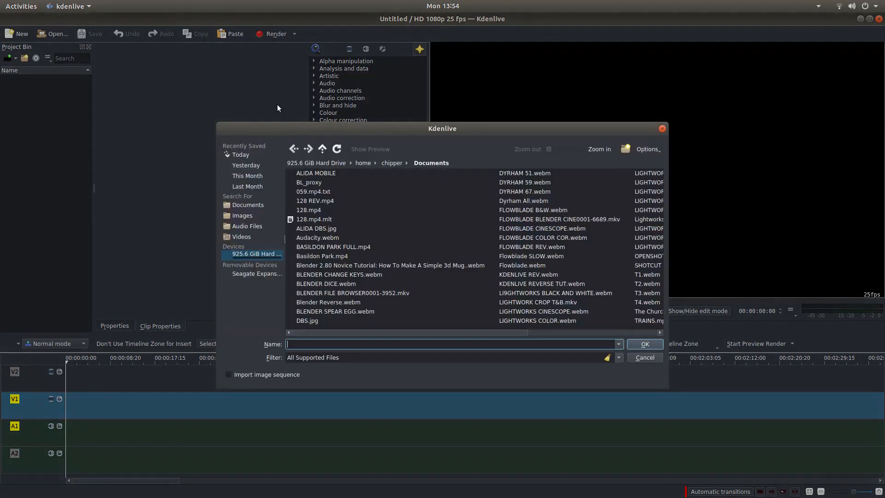
{"action": "left_click", "coordinate": [661, 129]}
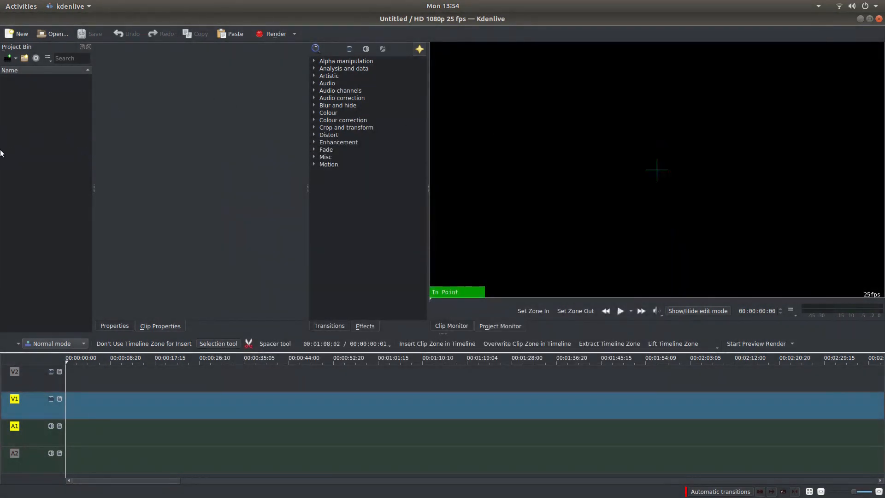
Switch to Files and open the East Somerset Railway and Nunney Castle folder inside Videos.
{"action": "mouse_move", "coordinate": [1, 153]}
{"action": "left_click", "coordinate": [17, 27]}
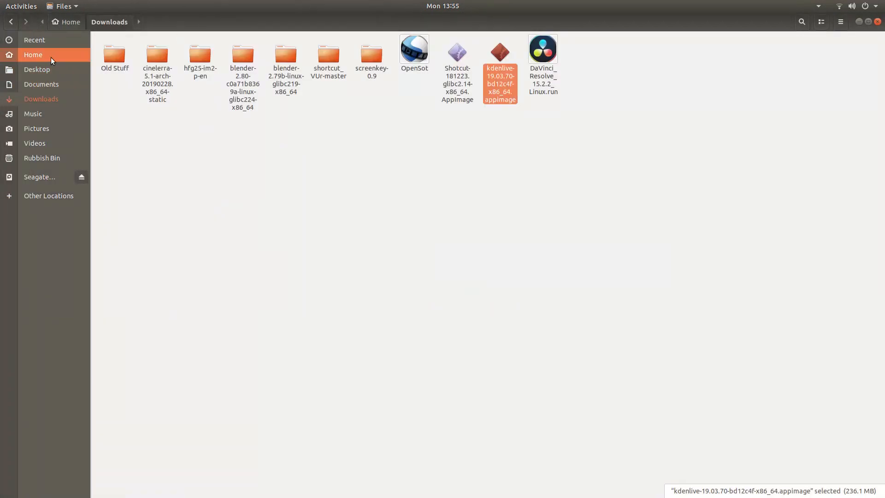
{"action": "left_click", "coordinate": [45, 143]}
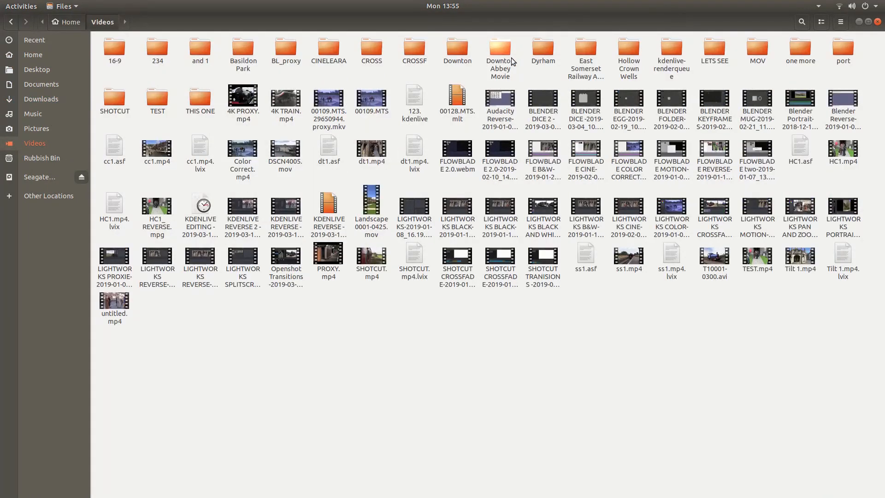
{"action": "double_click", "coordinate": [586, 48]}
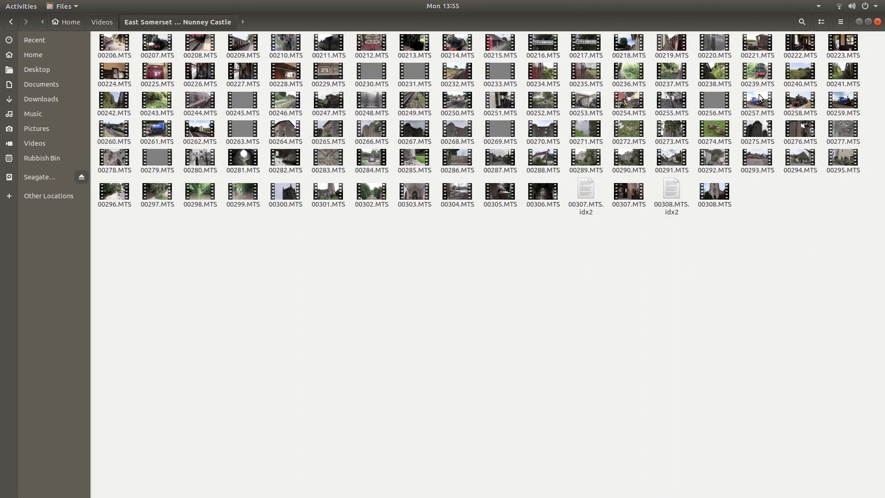
Import 00257.MTS, 00258.MTS, 00262.MTS and 00263.MTS from the file manager into Kdenlive's project bin, and close the file manager.
{"action": "left_click", "coordinate": [760, 98]}
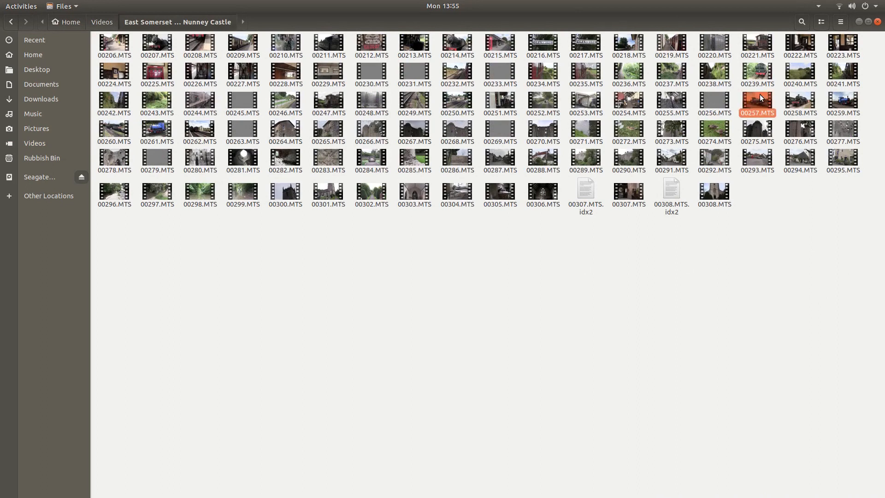
{"action": "left_click", "coordinate": [800, 100], "text": "ctrl"}
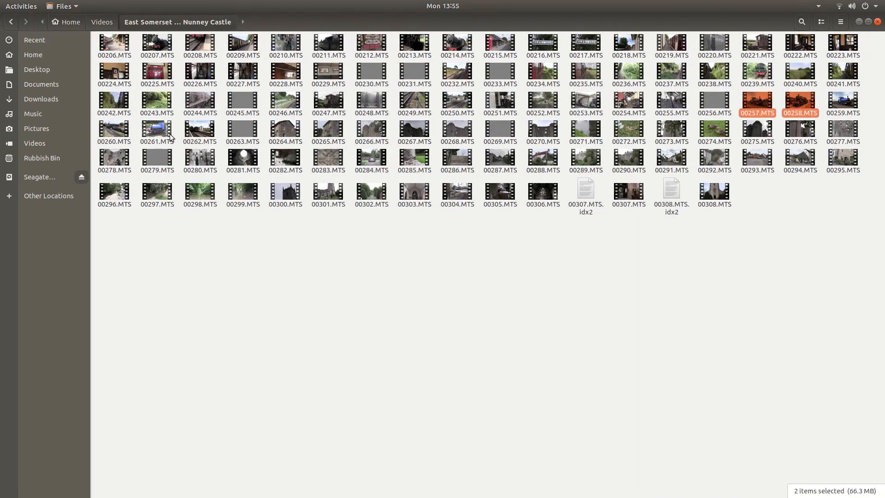
{"action": "left_click", "coordinate": [200, 131], "text": "ctrl"}
{"action": "left_click", "coordinate": [229, 131], "text": "ctrl"}
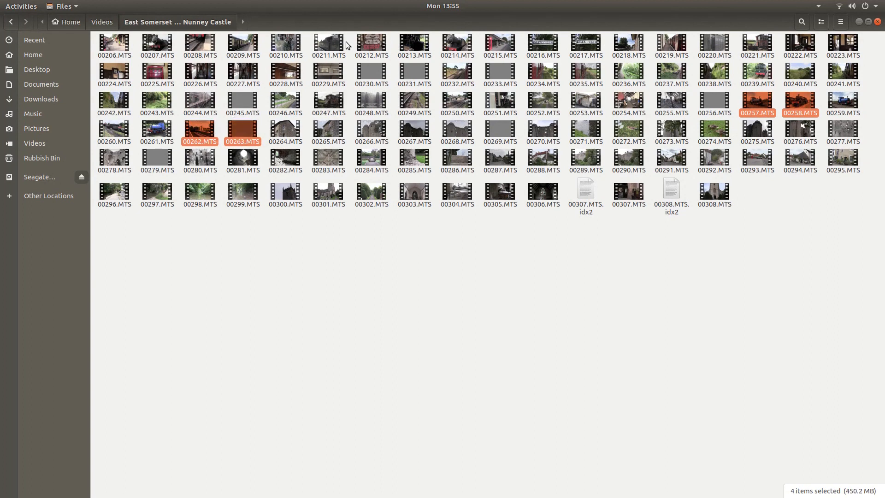
{"action": "left_click", "coordinate": [868, 22]}
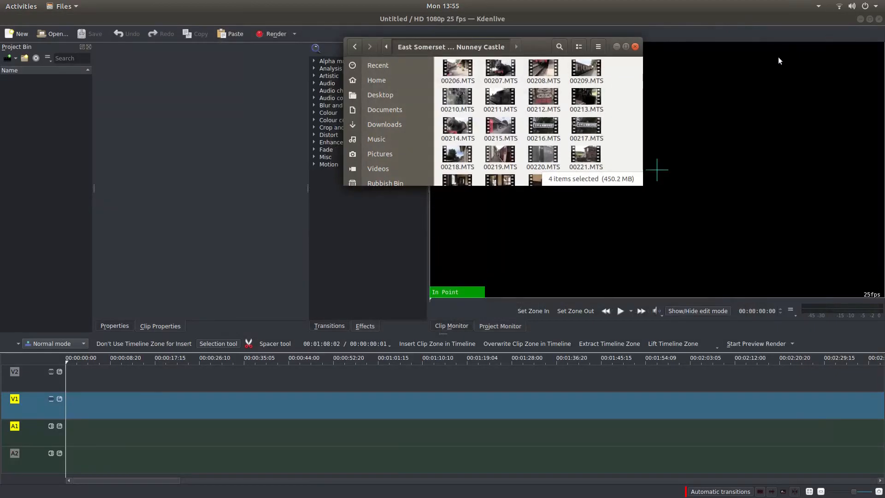
{"action": "scroll", "coordinate": [630, 112], "scroll_direction": "down", "scroll_amount": 5}
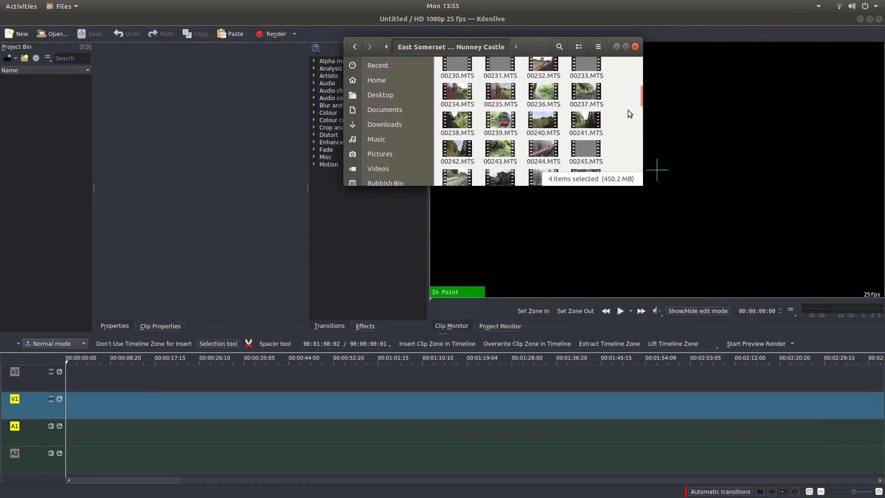
{"action": "scroll", "coordinate": [626, 110], "scroll_direction": "down", "scroll_amount": 4}
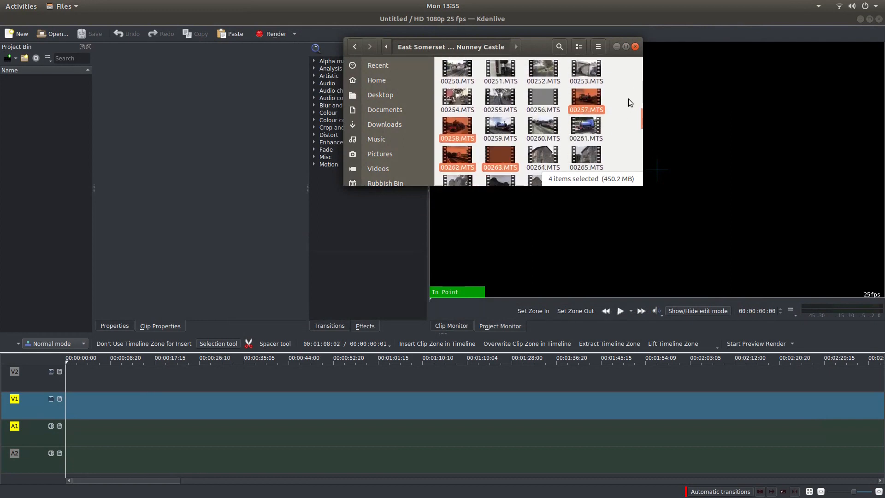
{"action": "scroll", "coordinate": [627, 99], "scroll_direction": "up", "scroll_amount": 1}
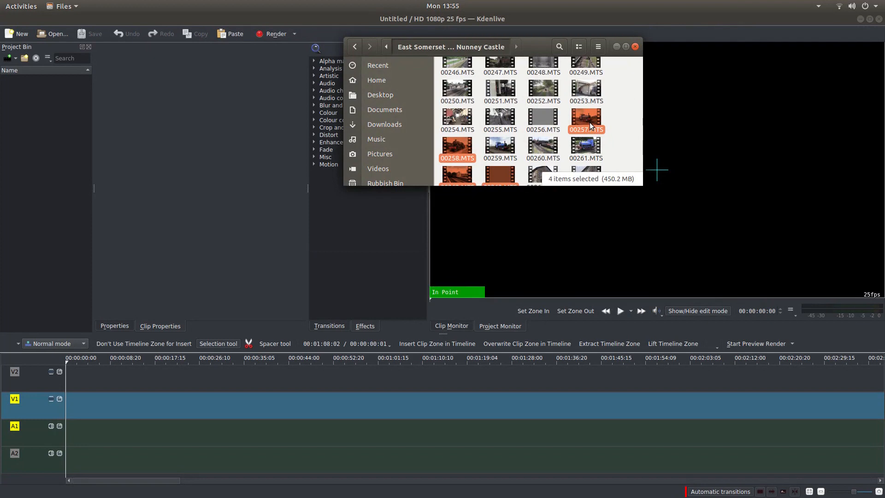
{"action": "left_click_drag", "start_coordinate": [588, 121], "coordinate": [71, 95]}
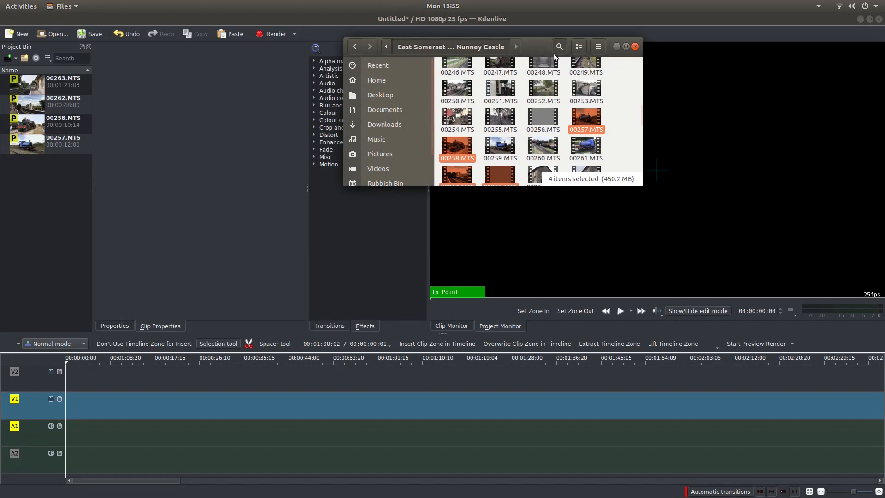
{"action": "left_click", "coordinate": [634, 46]}
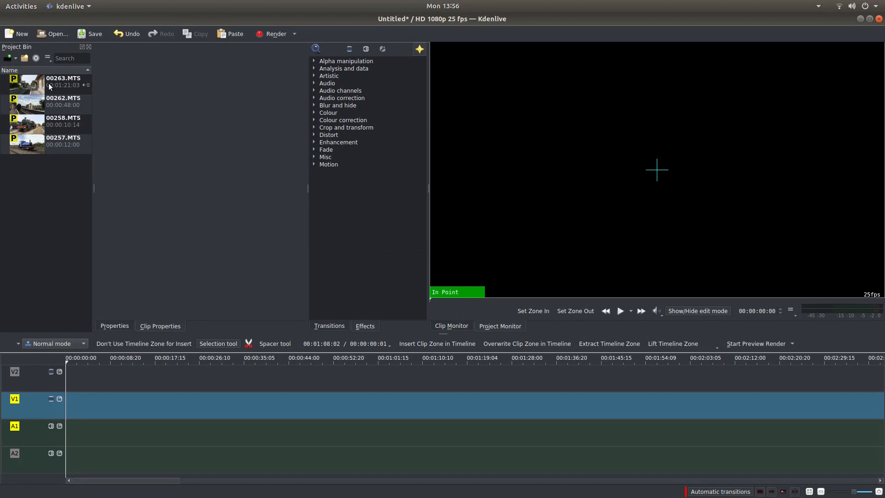
Preview clip 00257.MTS in the clip monitor and set its zone in point at 00:00:02:16.
{"action": "left_click", "coordinate": [48, 145]}
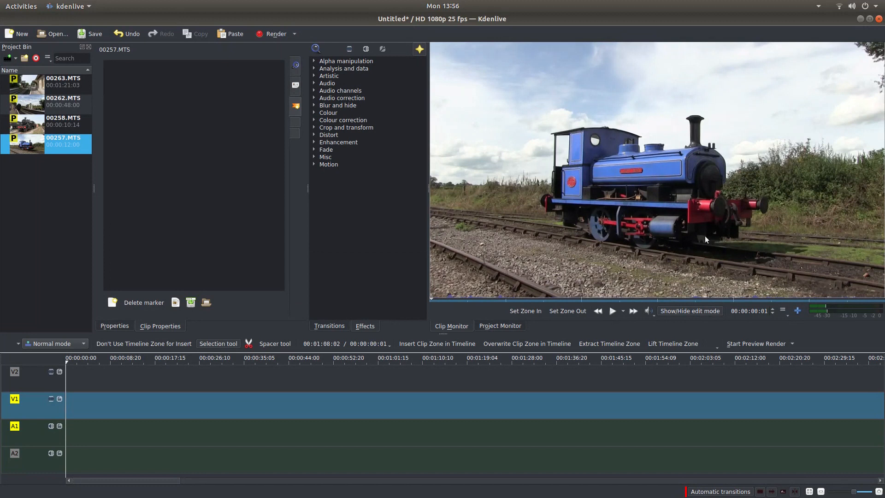
{"action": "left_click", "coordinate": [613, 311]}
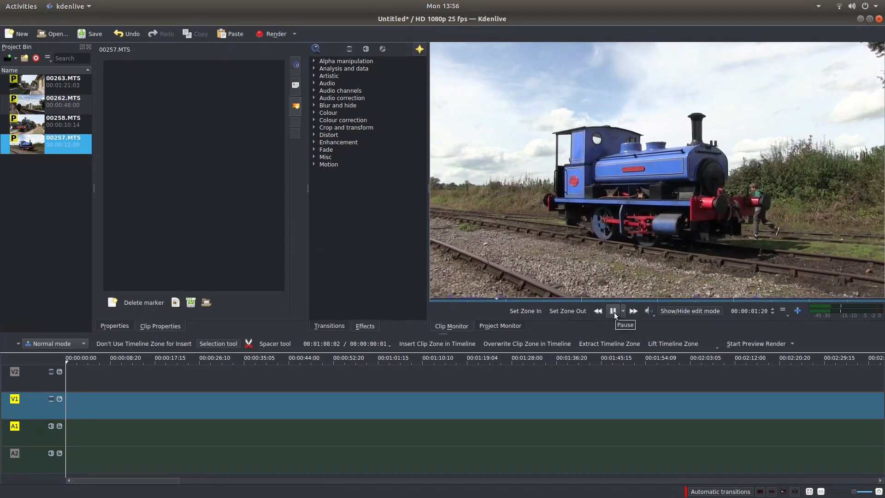
{"action": "left_click", "coordinate": [613, 311]}
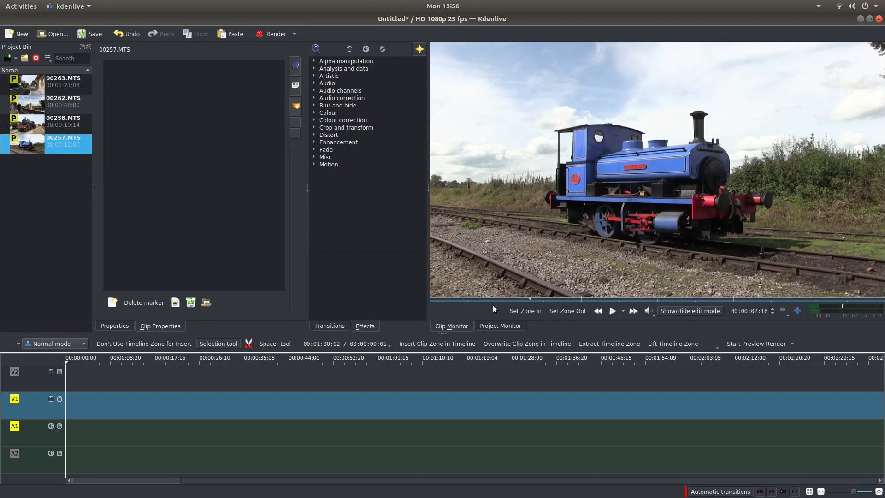
{"action": "left_click", "coordinate": [527, 310]}
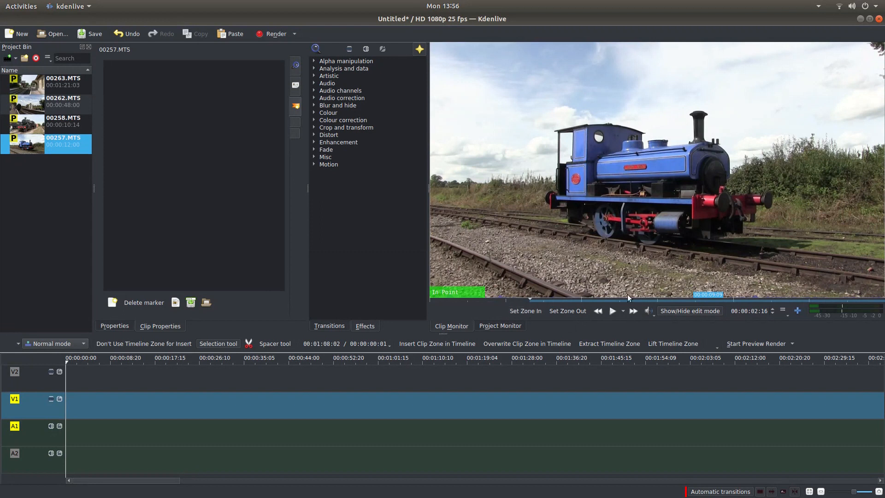
Play 00257.MTS onward and set its zone out point at 00:00:09:04.
{"action": "left_click", "coordinate": [612, 314]}
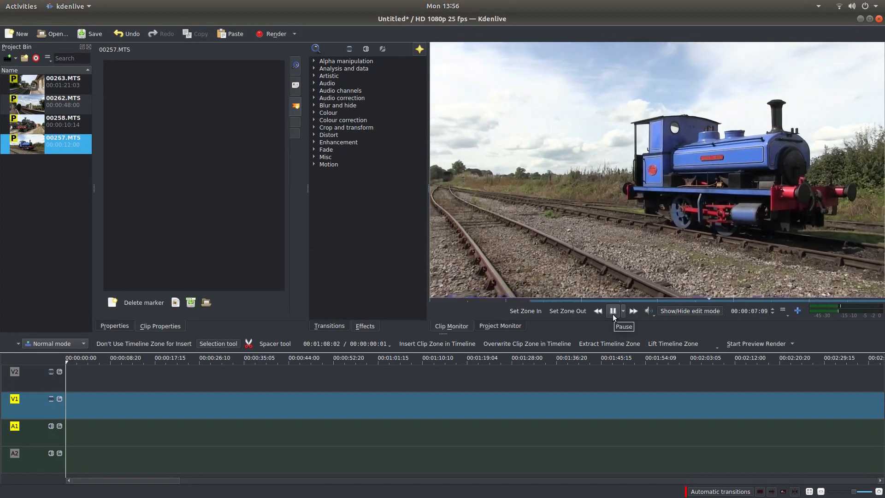
{"action": "left_click", "coordinate": [612, 311]}
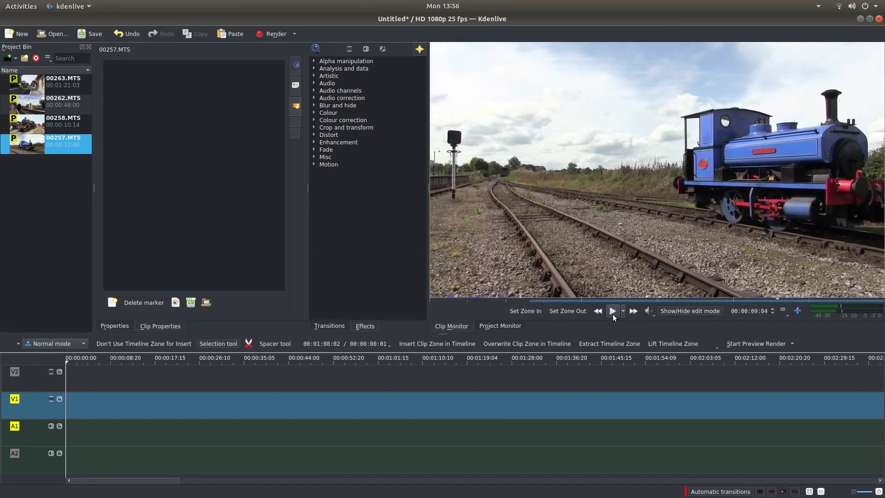
{"action": "left_click", "coordinate": [564, 307]}
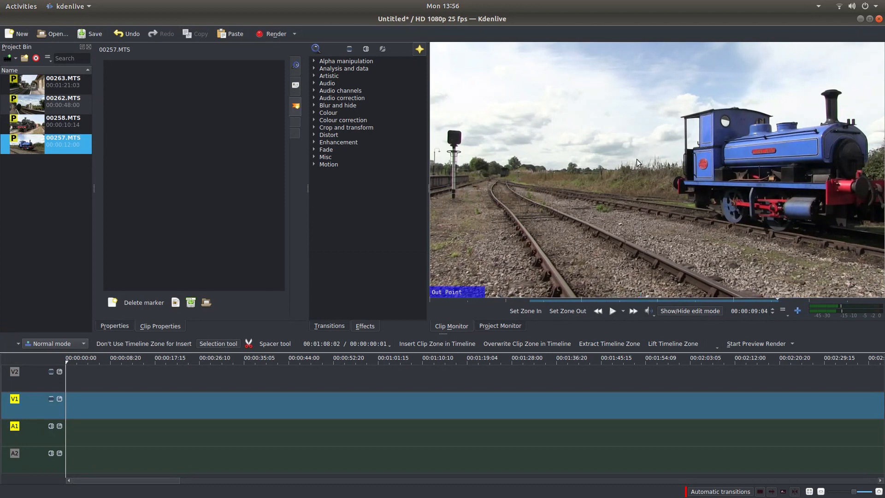
Place the trimmed zone of 00257.MTS at the very start of the V1 and A1 tracks.
{"action": "left_click", "coordinate": [662, 143]}
{"action": "left_click_drag", "start_coordinate": [446, 95], "coordinate": [72, 404]}
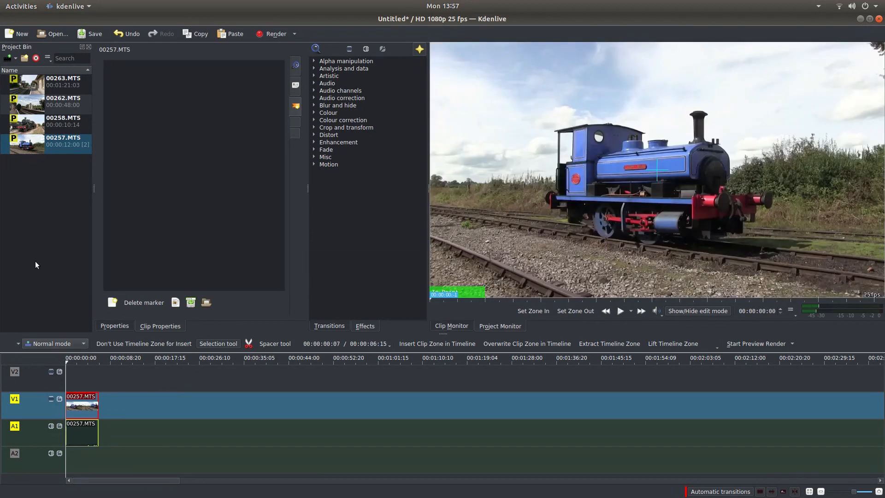
Preview clip 00258.MTS in the clip monitor and set its zone in point at 00:00:05:03.
{"action": "double_click", "coordinate": [48, 119]}
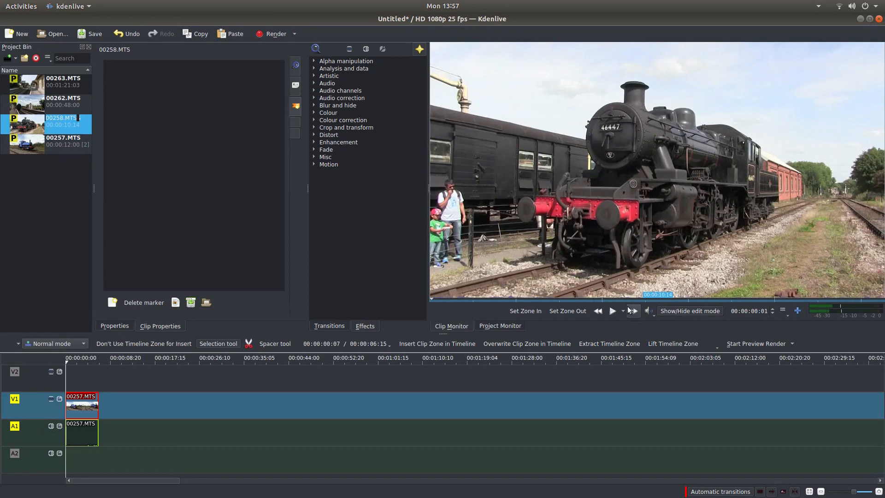
{"action": "left_click", "coordinate": [612, 311]}
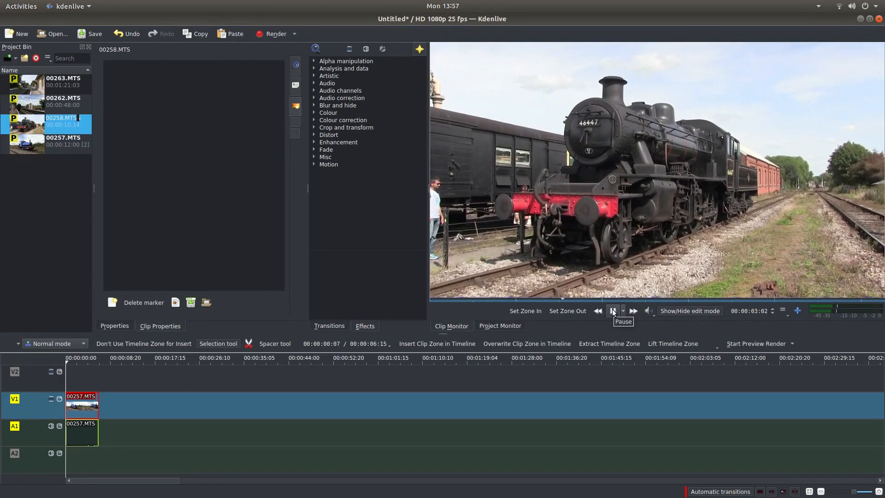
{"action": "left_click", "coordinate": [613, 311]}
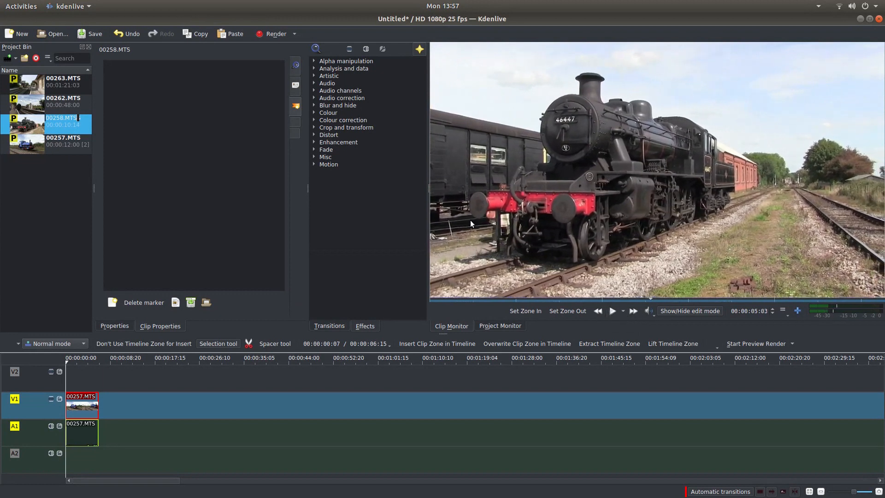
{"action": "left_click", "coordinate": [523, 309]}
Set the zone out point of 00258.MTS at 00:00:09:18 and place the zone directly after 00257.MTS on V1.
{"action": "left_click", "coordinate": [611, 311]}
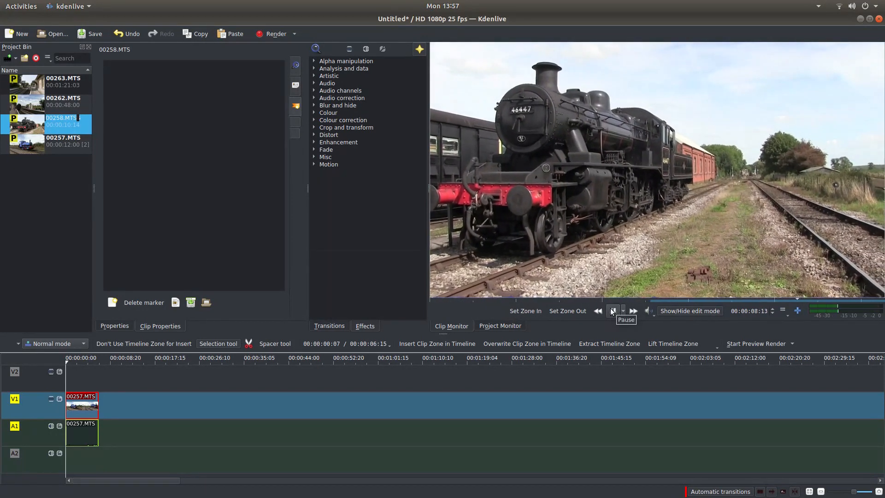
{"action": "left_click", "coordinate": [613, 311]}
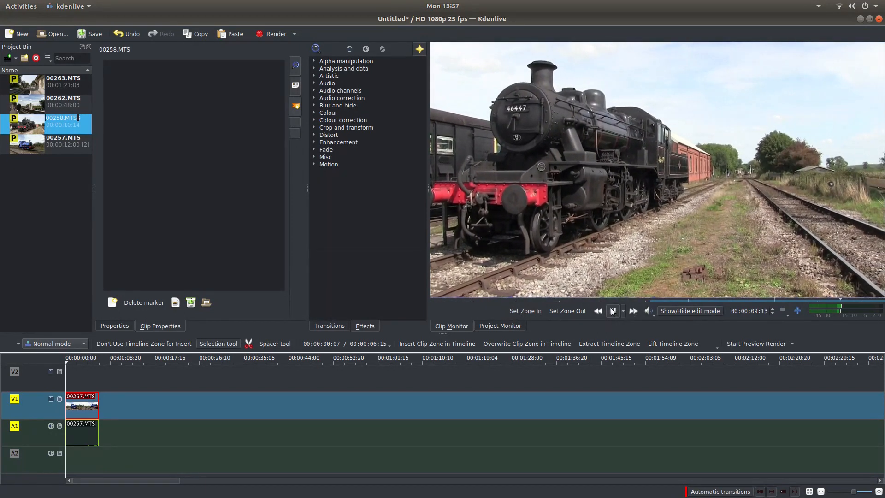
{"action": "left_click", "coordinate": [582, 309]}
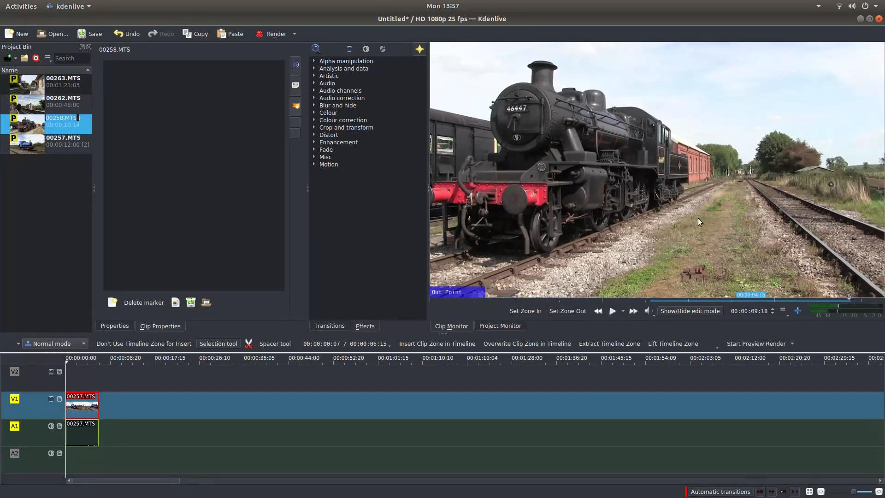
{"action": "left_click_drag", "start_coordinate": [715, 139], "coordinate": [90, 408]}
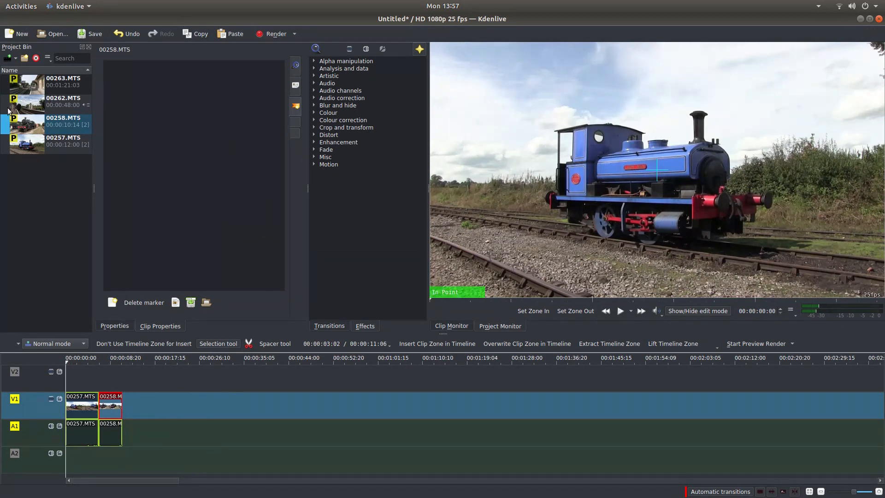
Scrub through clip 00262.MTS in the clip monitor and set its zone in point at 00:00:23:03.
{"action": "left_click", "coordinate": [41, 105]}
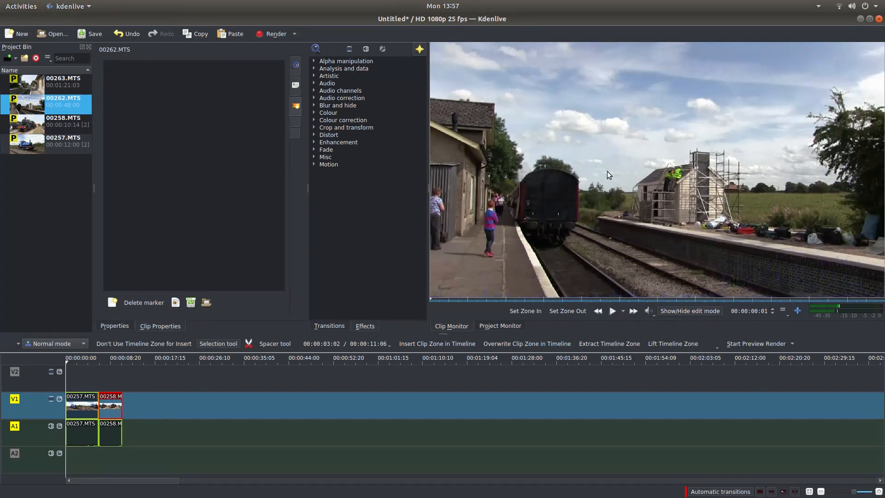
{"action": "left_click", "coordinate": [431, 297]}
{"action": "left_click_drag", "start_coordinate": [432, 299], "coordinate": [648, 298]}
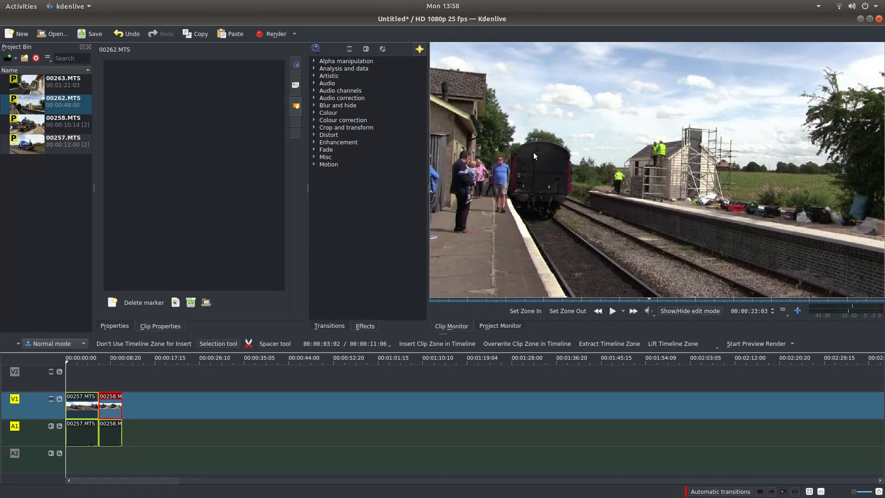
{"action": "left_click", "coordinate": [521, 311]}
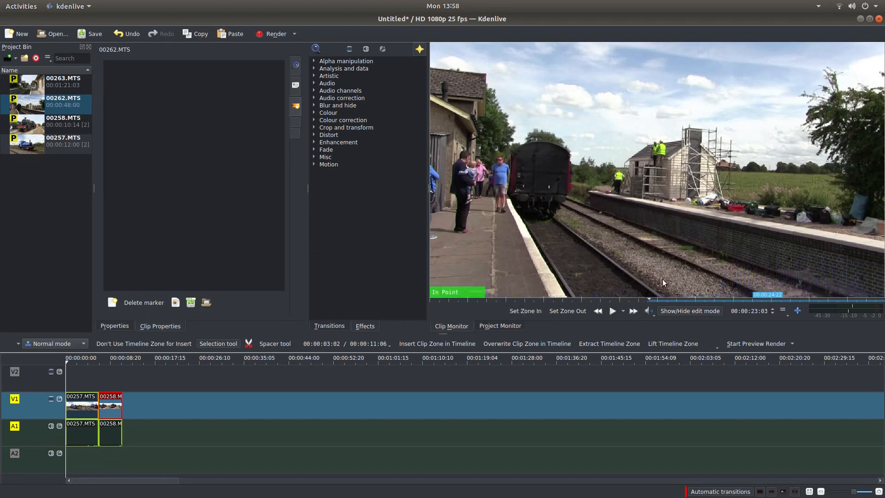
Set the zone out point of 00262.MTS at 00:00:42:07 and place the zone directly after 00258.MTS on V1.
{"action": "left_click_drag", "start_coordinate": [648, 297], "coordinate": [830, 298]}
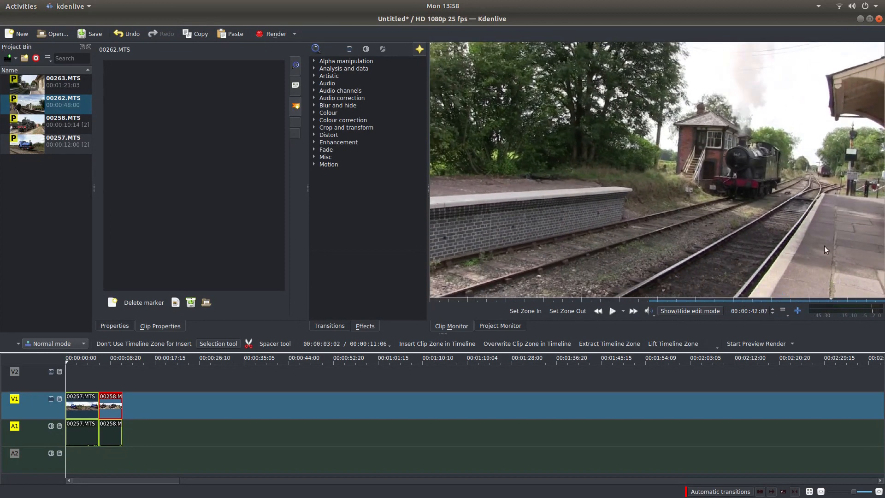
{"action": "left_click", "coordinate": [565, 312]}
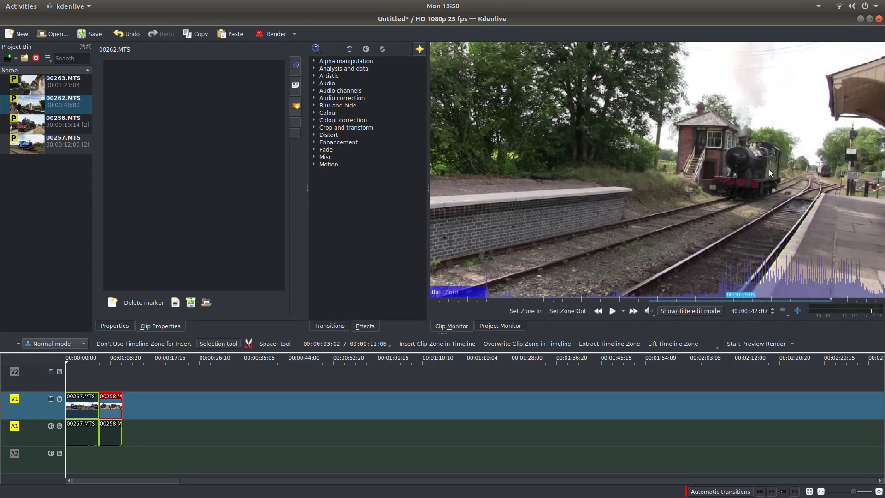
{"action": "left_click_drag", "start_coordinate": [752, 126], "coordinate": [168, 408]}
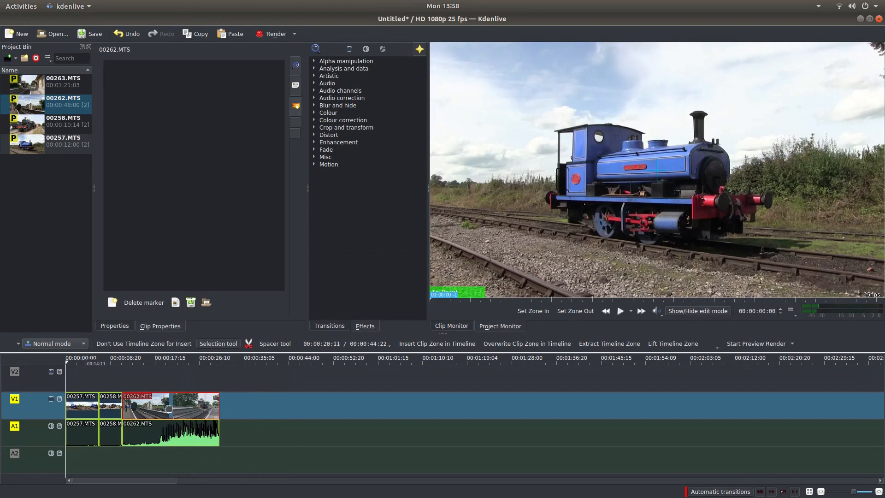
Scrub through clip 00263.MTS in the clip monitor and set its zone in point at 00:00:44:18.
{"action": "left_click", "coordinate": [36, 83]}
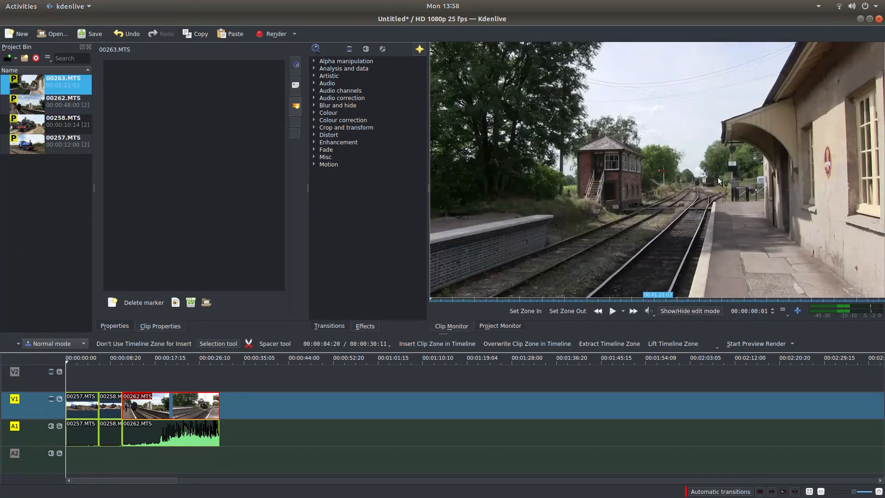
{"action": "left_click", "coordinate": [433, 300]}
{"action": "left_click_drag", "start_coordinate": [432, 299], "coordinate": [680, 300]}
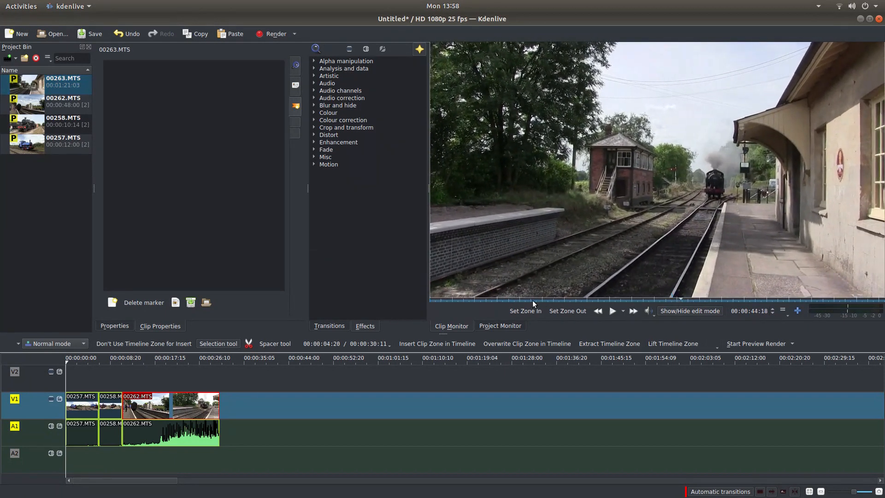
{"action": "left_click", "coordinate": [519, 311]}
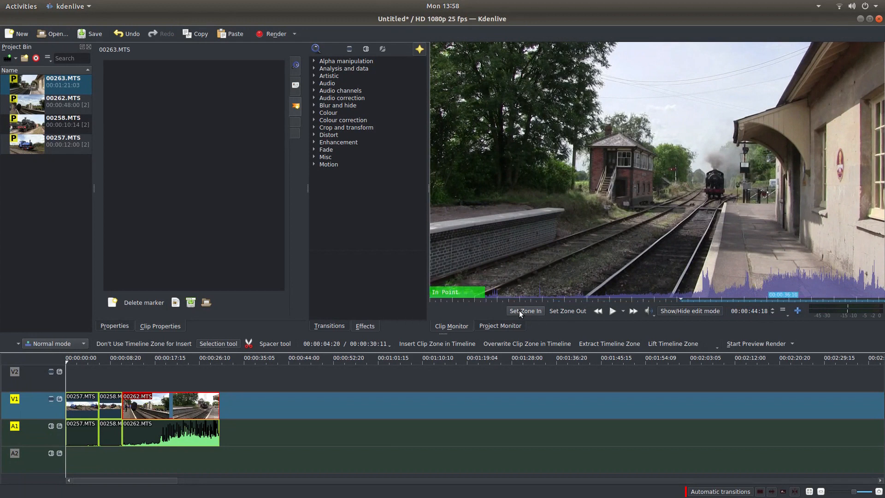
Set the zone out point of 00263.MTS at 00:01:13:01 and place the zone directly after 00262.MTS on V1.
{"action": "left_click_drag", "start_coordinate": [683, 300], "coordinate": [720, 300]}
{"action": "left_click_drag", "start_coordinate": [805, 300], "coordinate": [839, 303]}
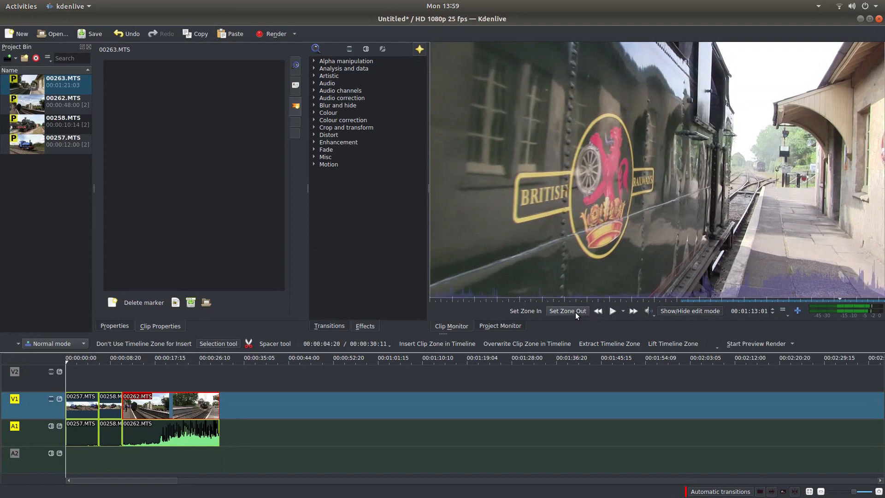
{"action": "left_click", "coordinate": [562, 311]}
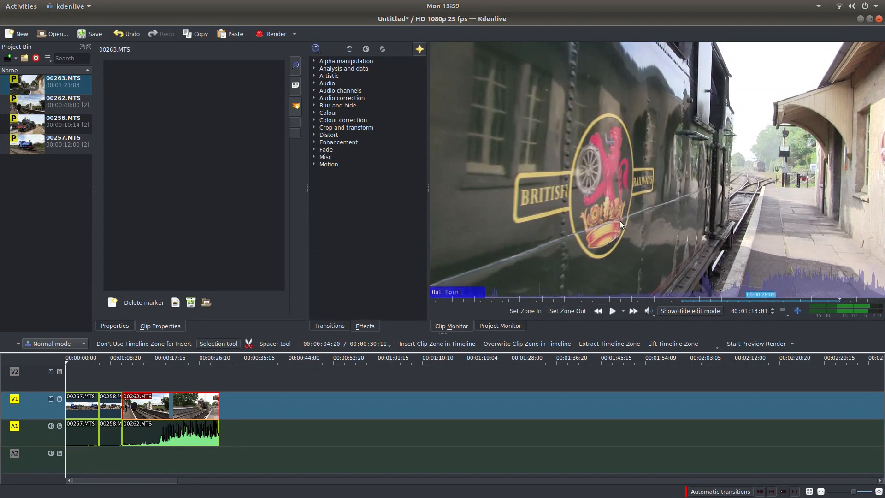
{"action": "left_click_drag", "start_coordinate": [402, 223], "coordinate": [265, 412]}
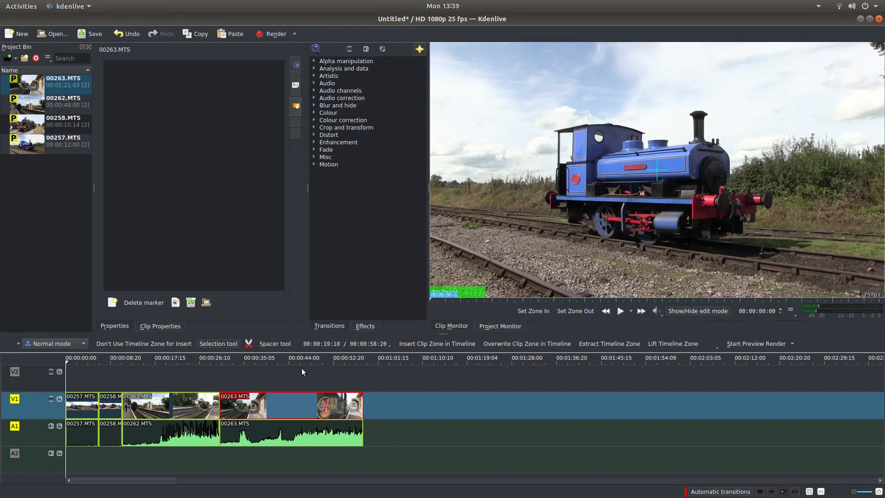
Scrub through the assembled timeline and play it from the start to check the transitions between the first clips.
{"action": "left_click_drag", "start_coordinate": [68, 364], "coordinate": [312, 363]}
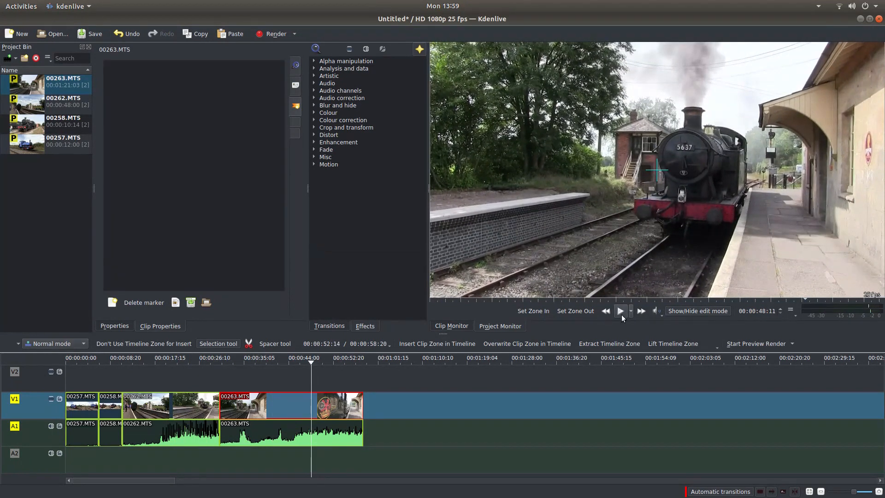
{"action": "left_click_drag", "start_coordinate": [312, 362], "coordinate": [52, 374]}
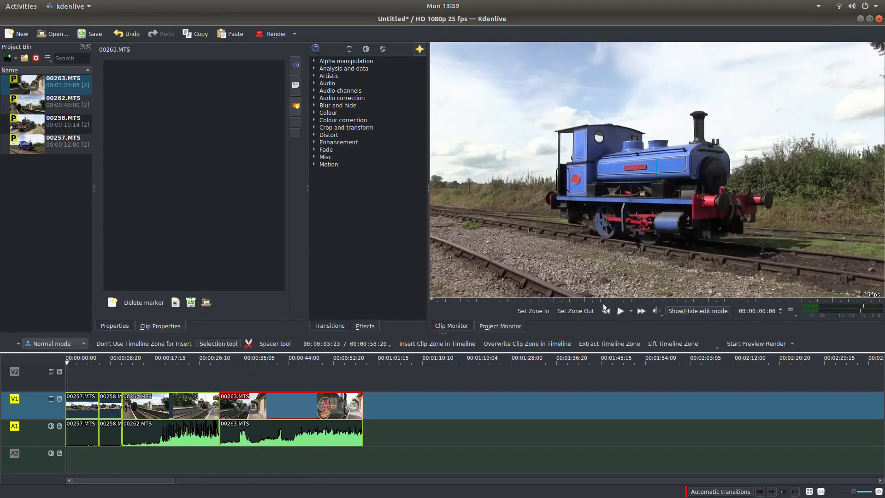
{"action": "left_click", "coordinate": [620, 311]}
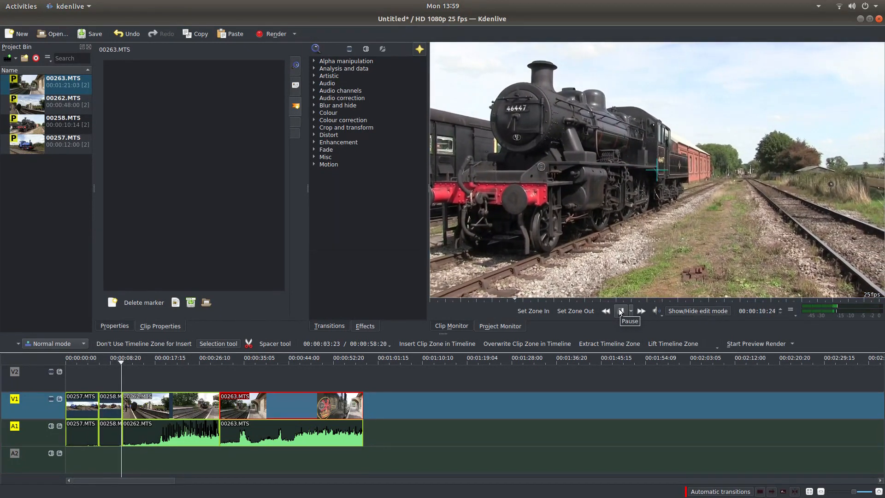
{"action": "left_click", "coordinate": [620, 311]}
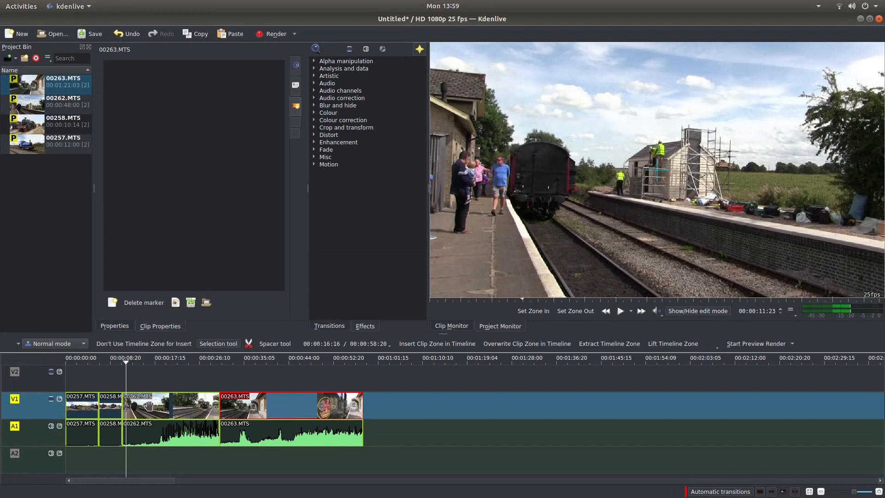
Shift 00263.MTS about 17 seconds later on V1 and remove 00262.MTS from the timeline.
{"action": "left_click_drag", "start_coordinate": [288, 407], "coordinate": [374, 407]}
{"action": "left_click_drag", "start_coordinate": [172, 405], "coordinate": [208, 403]}
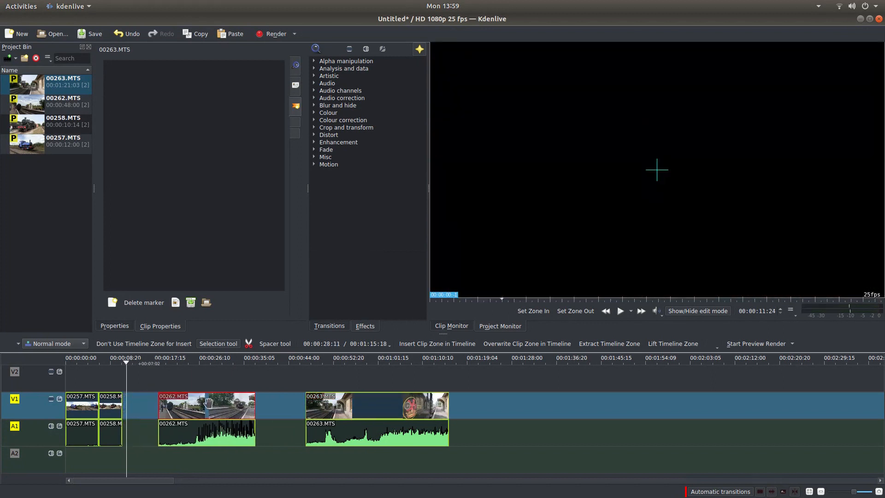
{"action": "right_click", "coordinate": [206, 408]}
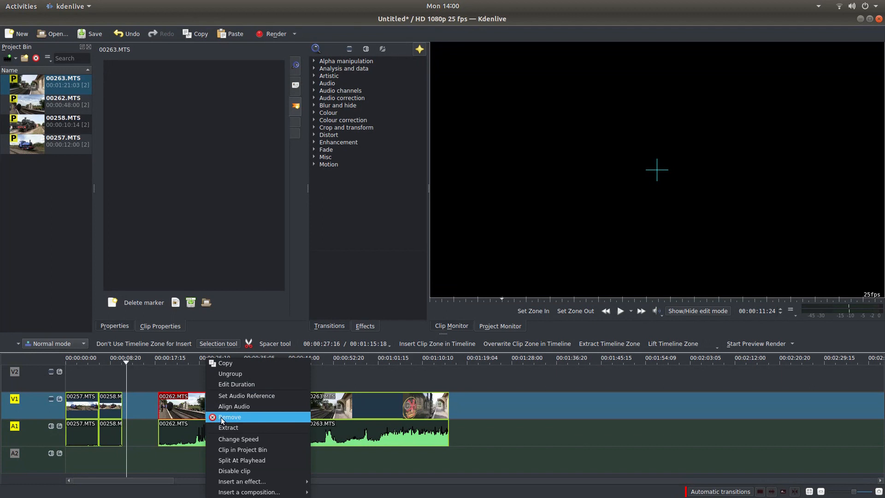
{"action": "left_click", "coordinate": [221, 417]}
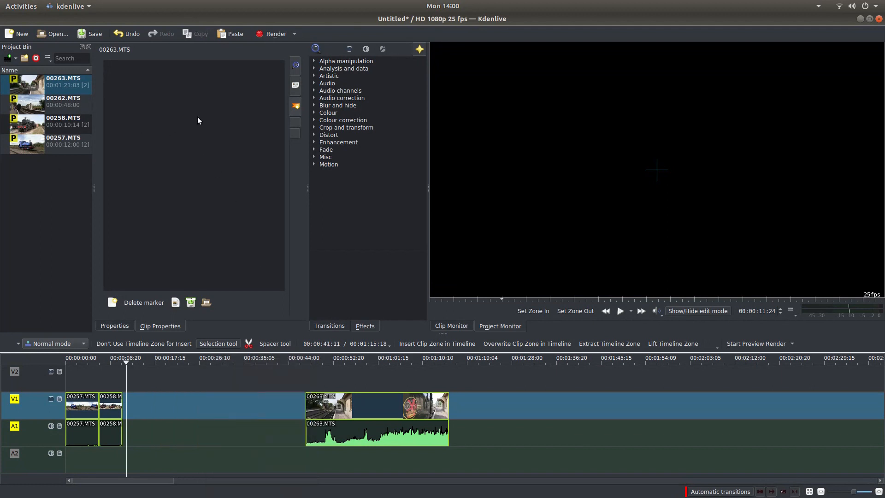
Set the zone in point of 00262.MTS at 00:00:19:19 and place the extended zone directly after 00258.MTS on V1.
{"action": "left_click", "coordinate": [41, 104]}
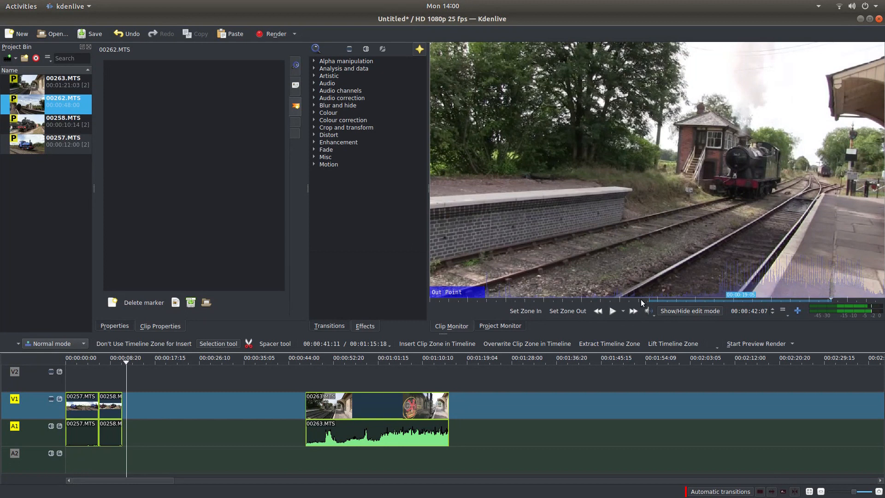
{"action": "left_click_drag", "start_coordinate": [673, 299], "coordinate": [616, 304]}
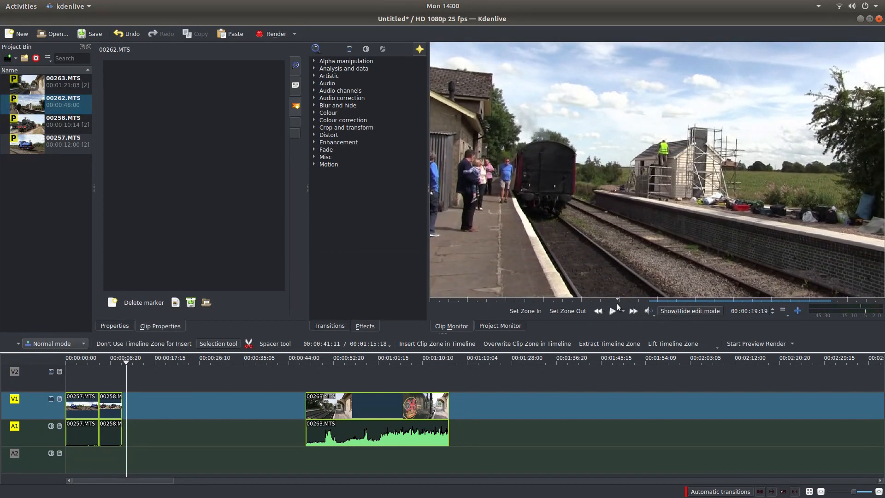
{"action": "left_click", "coordinate": [523, 311]}
{"action": "left_click_drag", "start_coordinate": [709, 175], "coordinate": [155, 411]}
Move 00263.MTS back along V1 so that it starts directly at the end of 00262.MTS.
{"action": "left_click", "coordinate": [355, 406]}
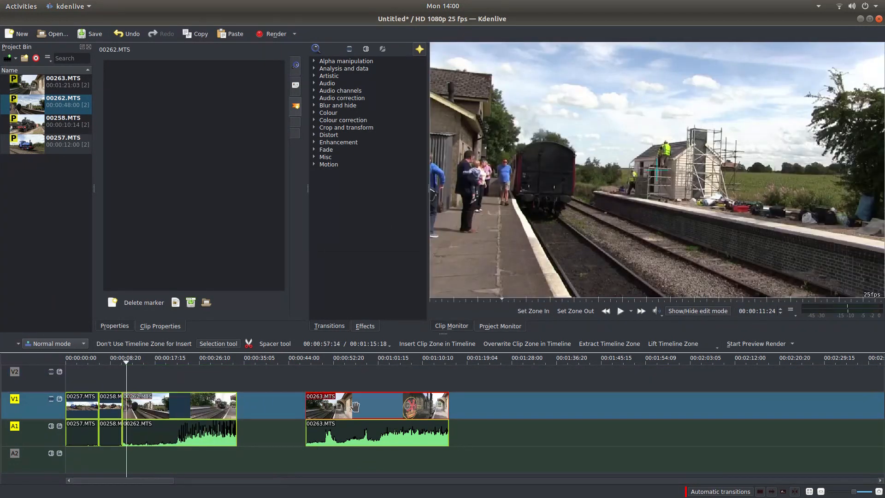
{"action": "left_click_drag", "start_coordinate": [355, 407], "coordinate": [286, 406]}
{"action": "left_click", "coordinate": [176, 404]}
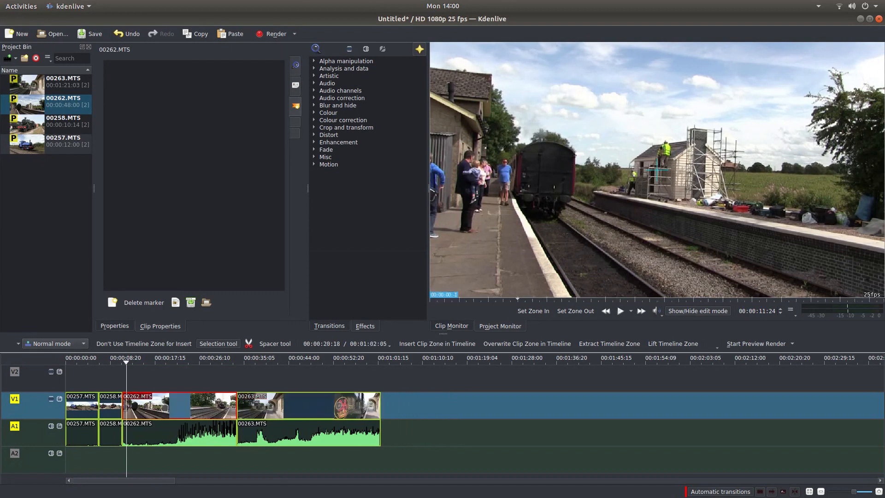
{"action": "left_click", "coordinate": [254, 406]}
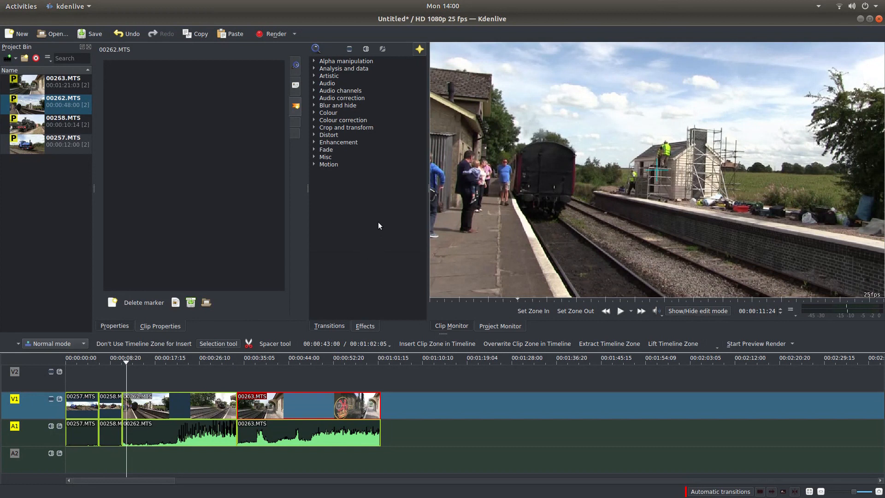
Set up the project render as MP4 - the dominating format (H264/AAC) with the quality at maximum.
{"action": "left_click", "coordinate": [273, 35]}
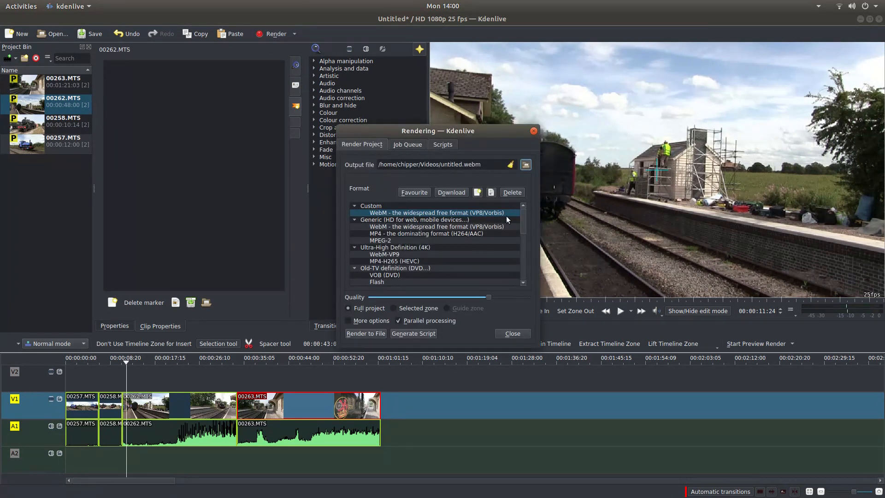
{"action": "left_click_drag", "start_coordinate": [525, 219], "coordinate": [525, 235]}
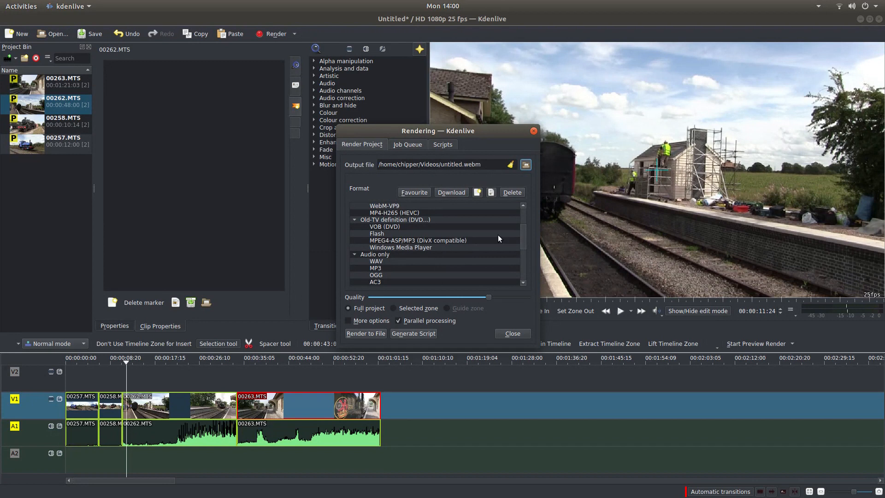
{"action": "left_click_drag", "start_coordinate": [523, 239], "coordinate": [523, 225]}
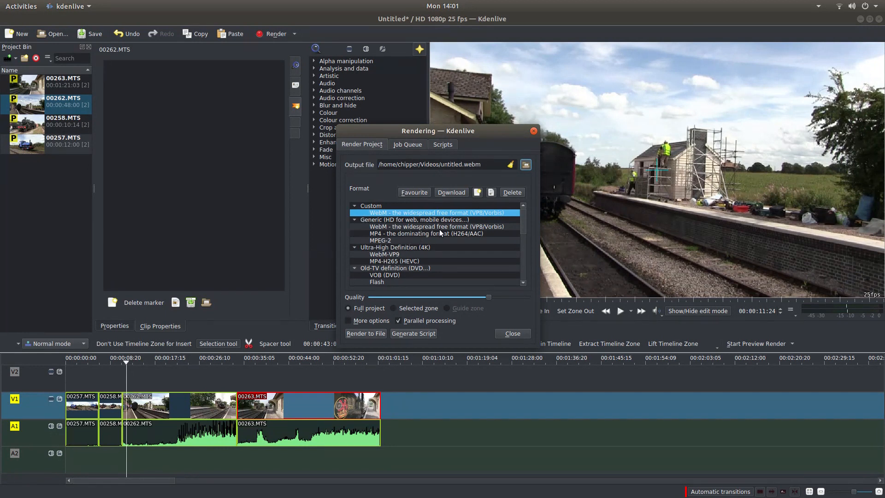
{"action": "left_click", "coordinate": [403, 233]}
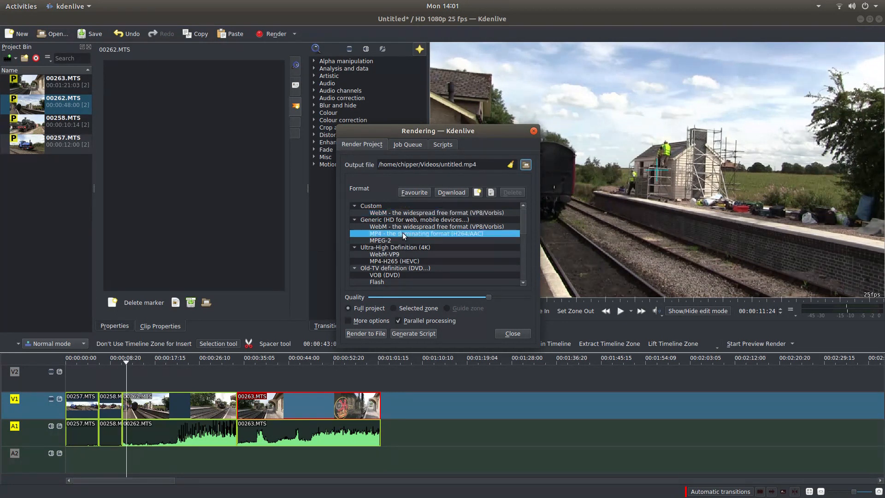
{"action": "left_click", "coordinate": [491, 297]}
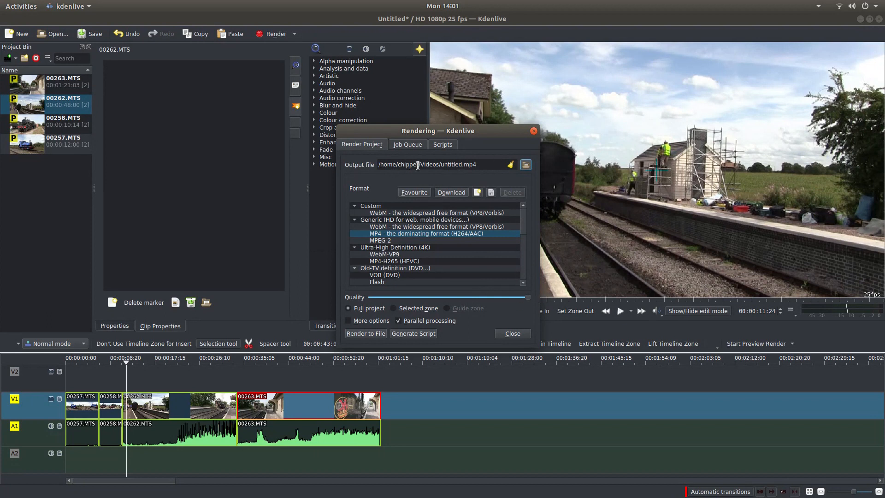
Set the render output file to TRAINS in the user's home folder.
{"action": "left_click", "coordinate": [526, 165]}
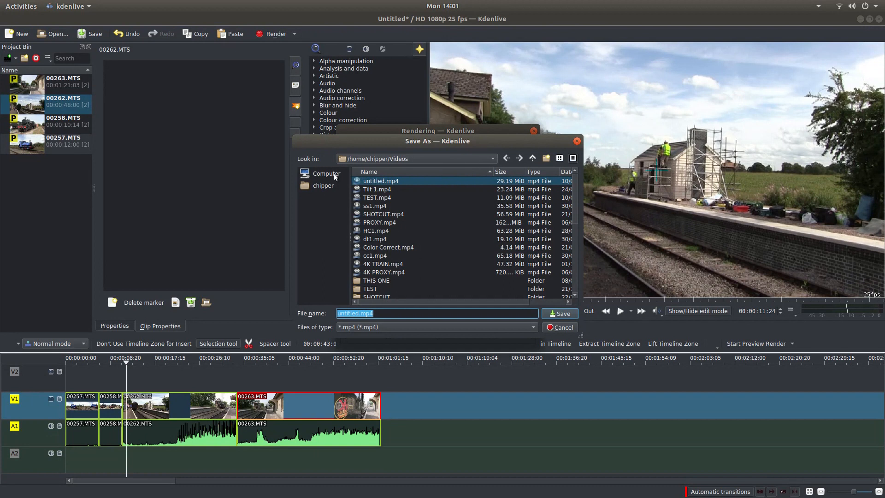
{"action": "left_click", "coordinate": [320, 186]}
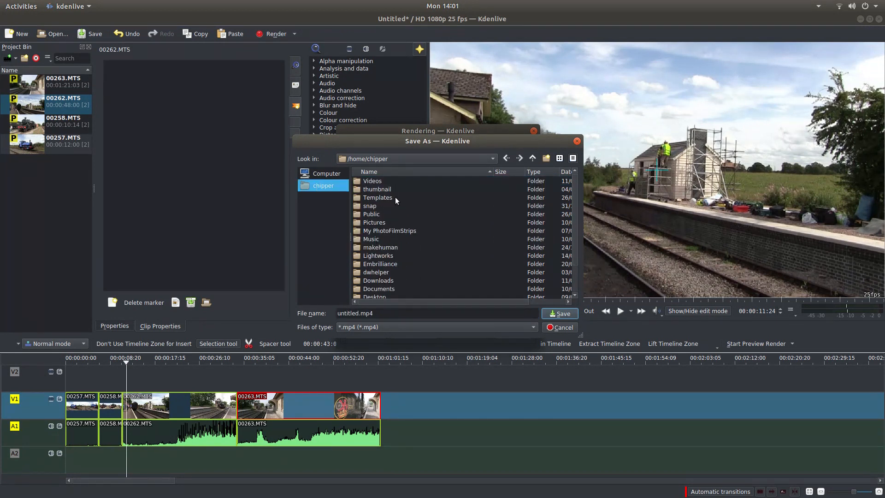
{"action": "scroll", "coordinate": [393, 233], "scroll_direction": "down", "scroll_amount": 2}
{"action": "left_click", "coordinate": [382, 266]}
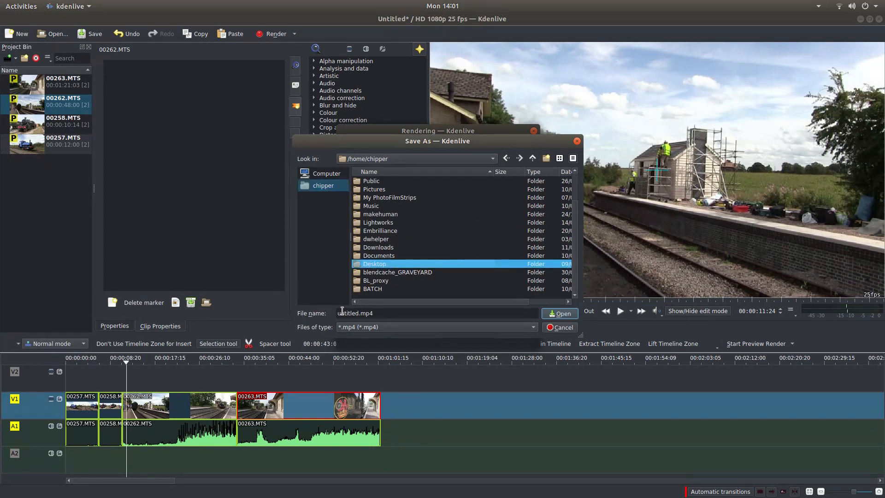
{"action": "left_click_drag", "start_coordinate": [382, 313], "coordinate": [322, 311]}
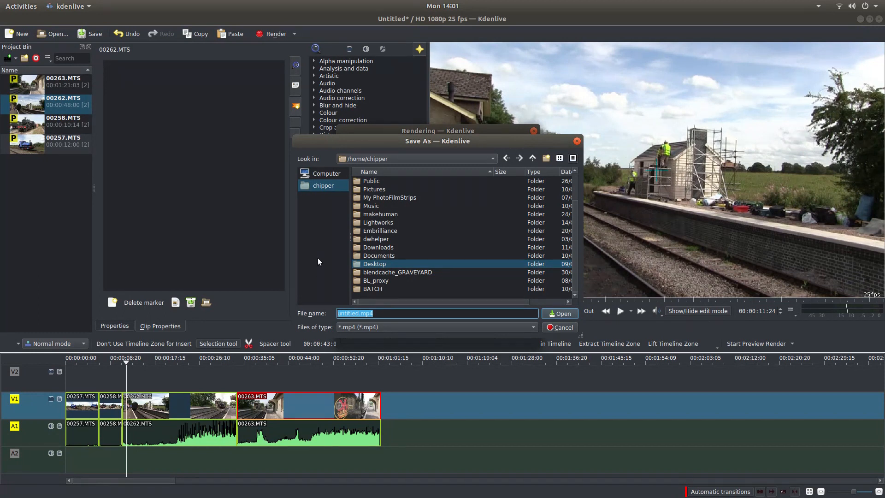
{"action": "type", "text": "T"}
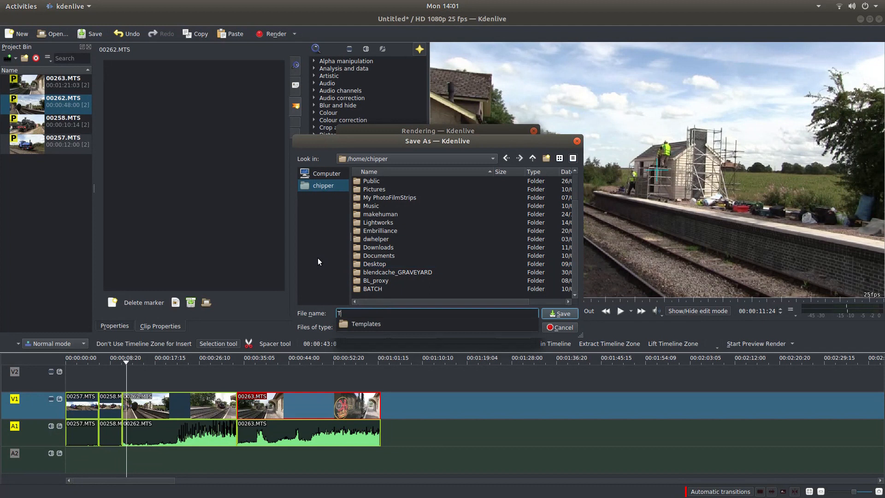
{"action": "type", "text": "RAINS"}
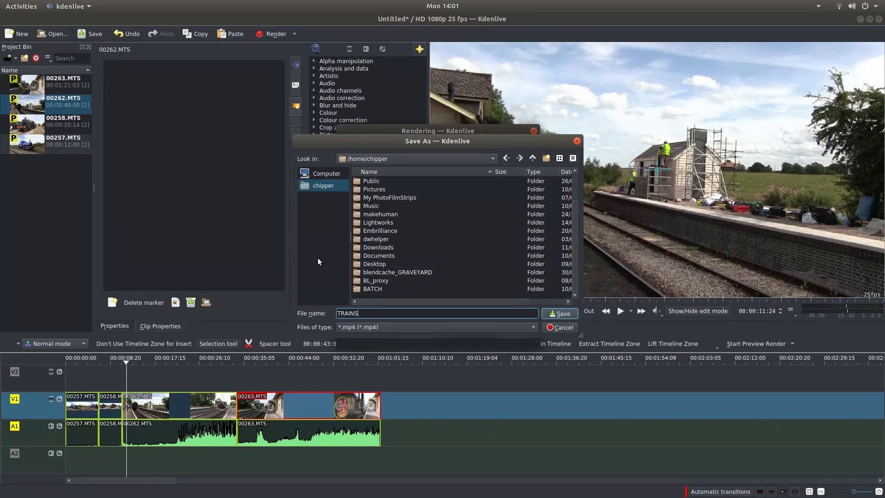
{"action": "left_click", "coordinate": [562, 314]}
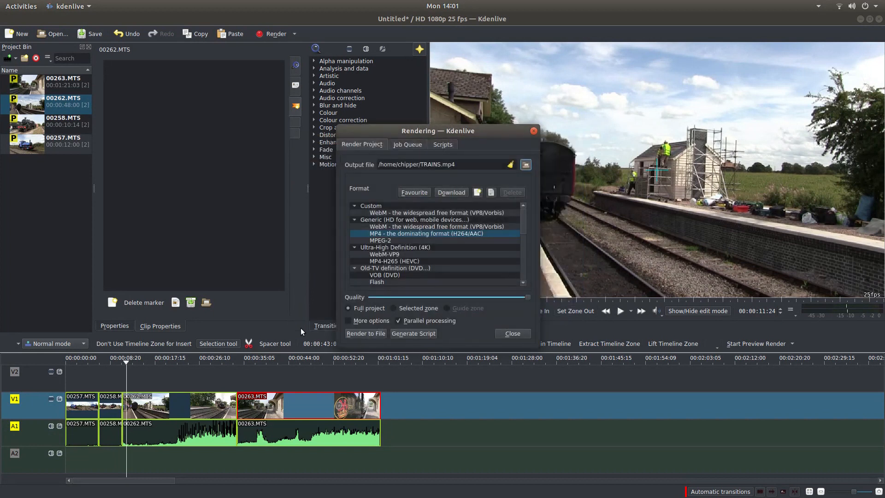
Render the full project to the file and clear the finished job from the render queue.
{"action": "left_click", "coordinate": [364, 335]}
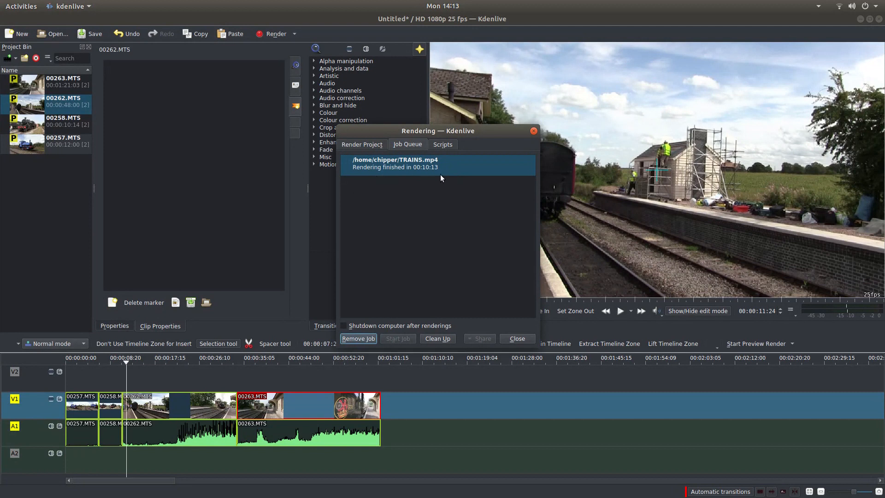
{"action": "left_click", "coordinate": [361, 341]}
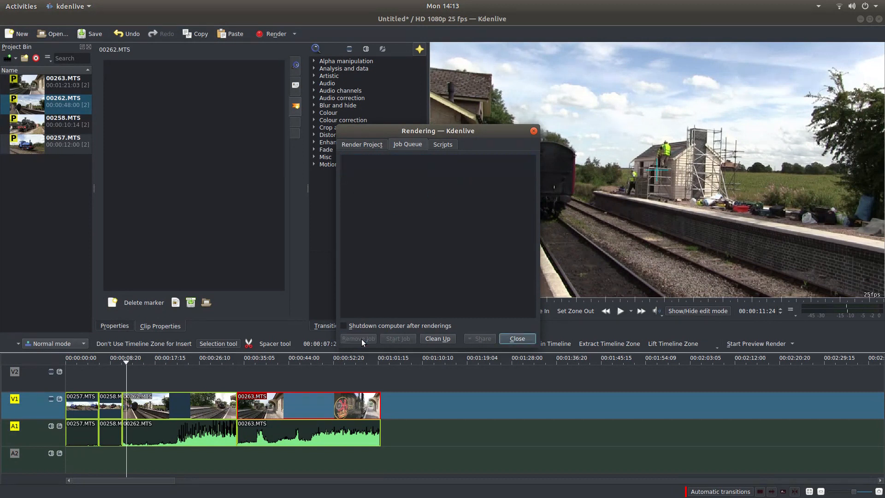
{"action": "left_click", "coordinate": [516, 338]}
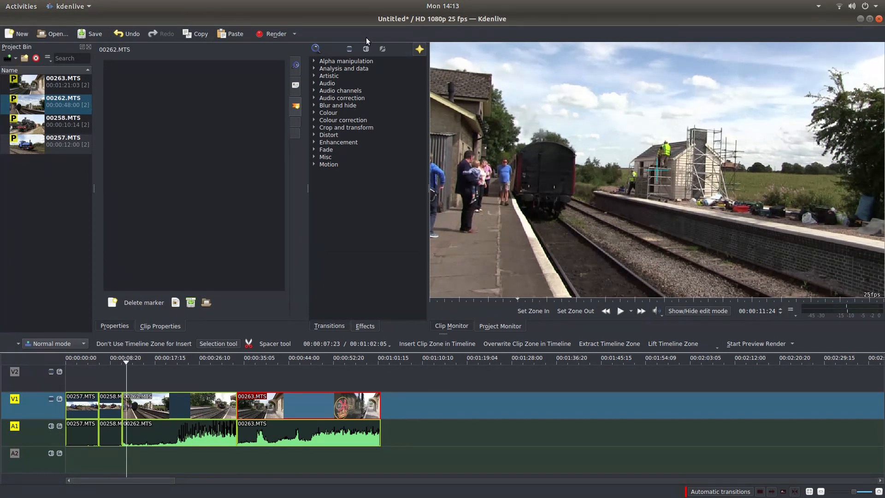
Show the menu bar and quit Kdenlive without saving the project changes.
{"action": "key", "text": "ctrl+m"}
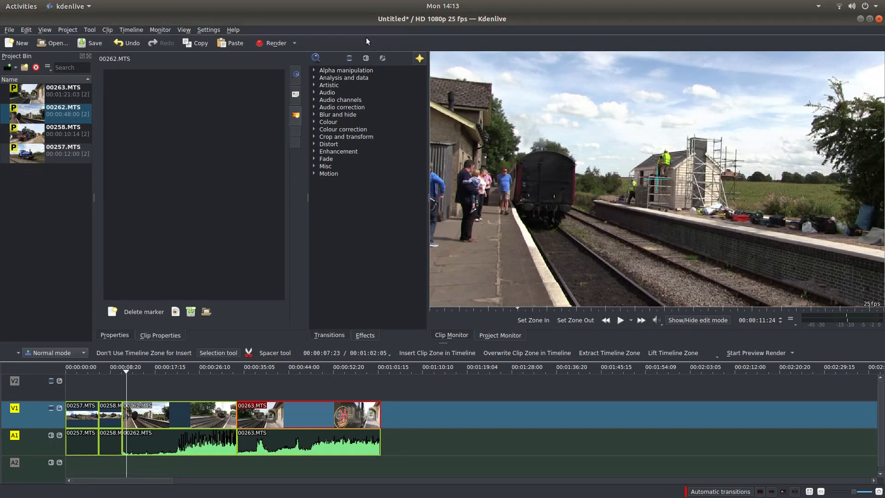
{"action": "left_click", "coordinate": [14, 30]}
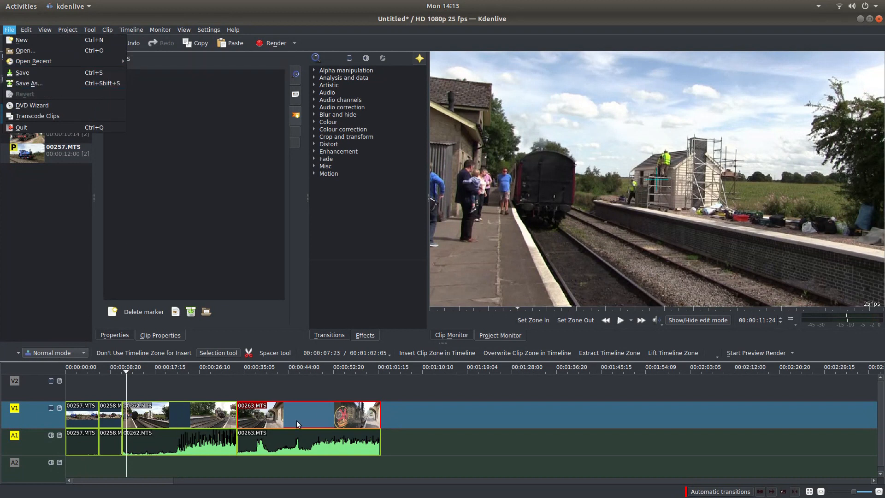
{"action": "left_click", "coordinate": [879, 20]}
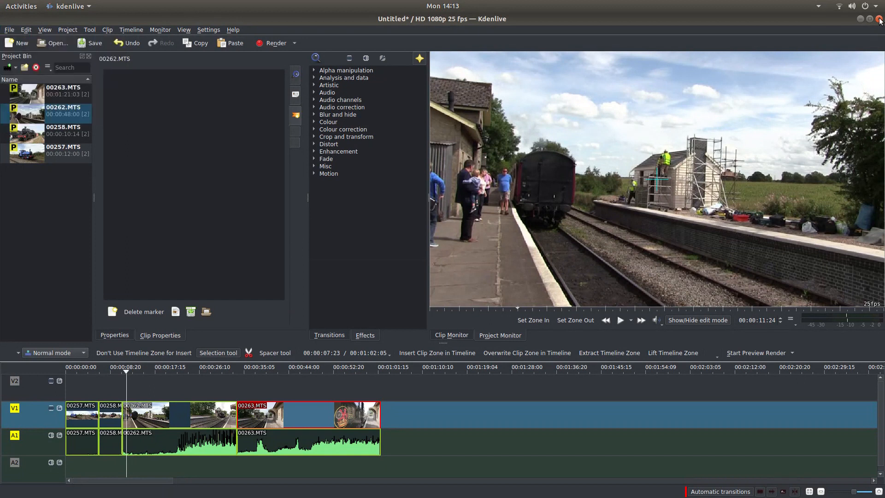
{"action": "left_click", "coordinate": [880, 21]}
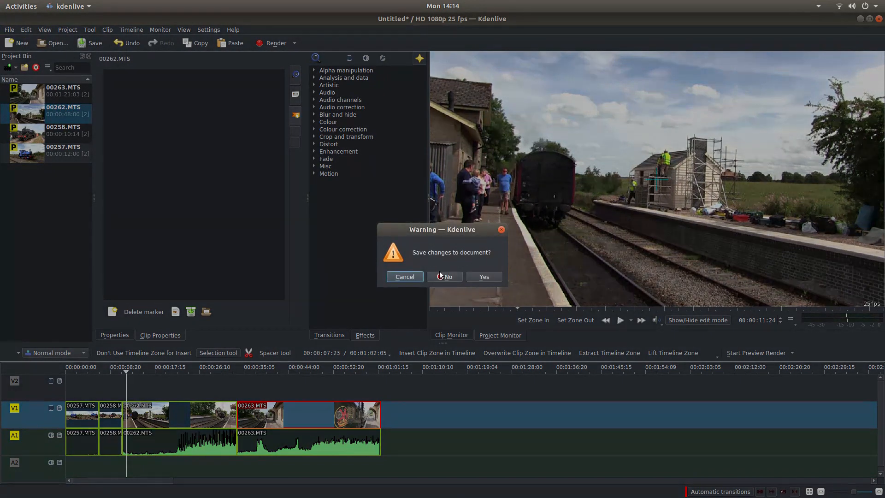
{"action": "left_click", "coordinate": [436, 277]}
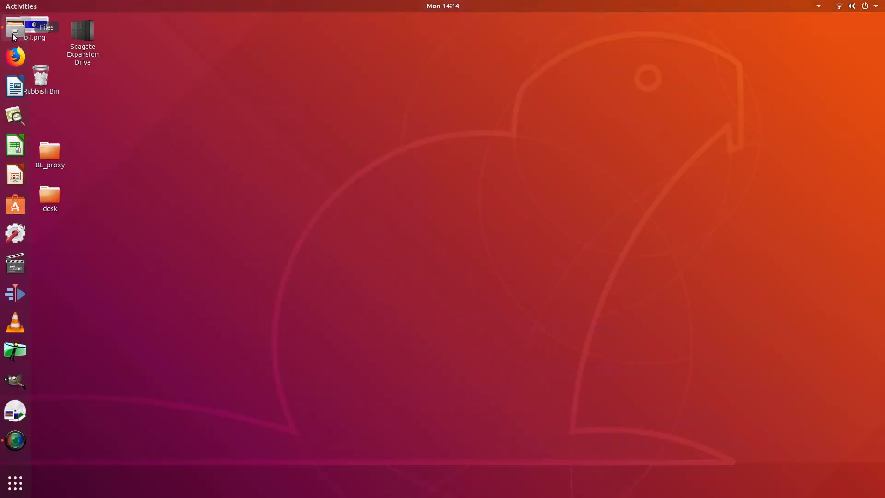
Switch to the Files app and open TRAINS.mp4 from the home folder with VLC media player.
{"action": "left_click", "coordinate": [14, 36]}
{"action": "right_click", "coordinate": [748, 102]}
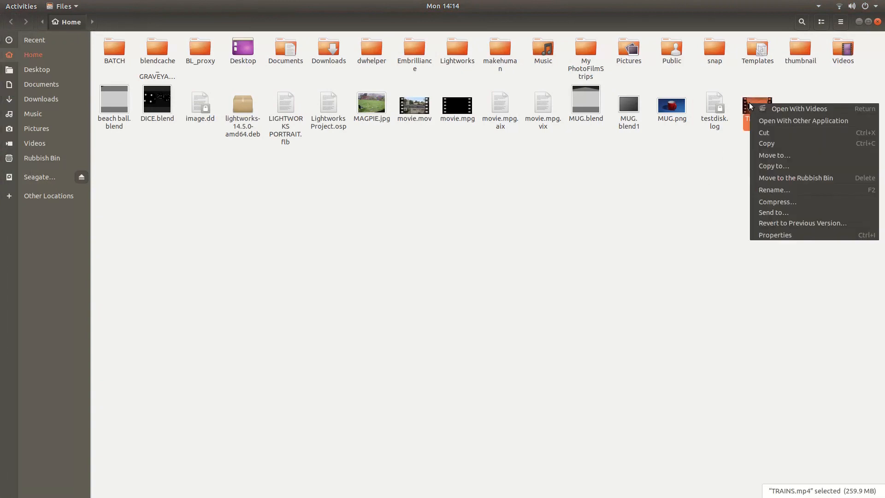
{"action": "left_click", "coordinate": [778, 121]}
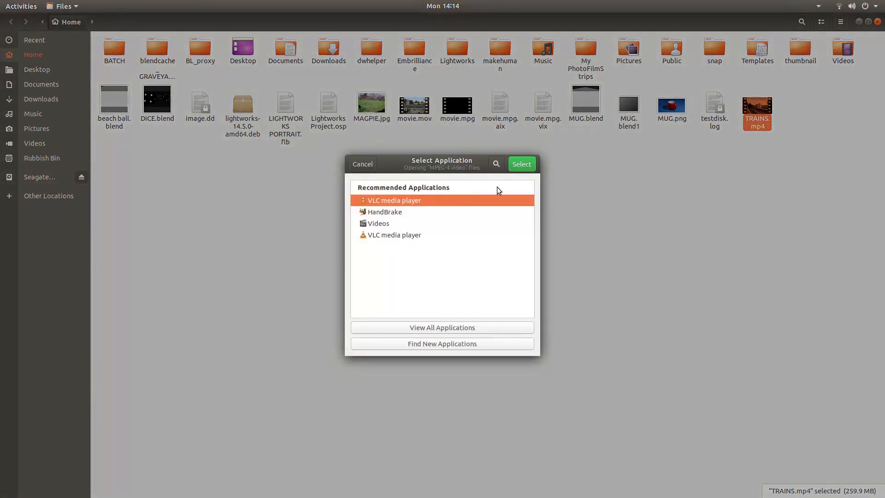
{"action": "left_click", "coordinate": [514, 165]}
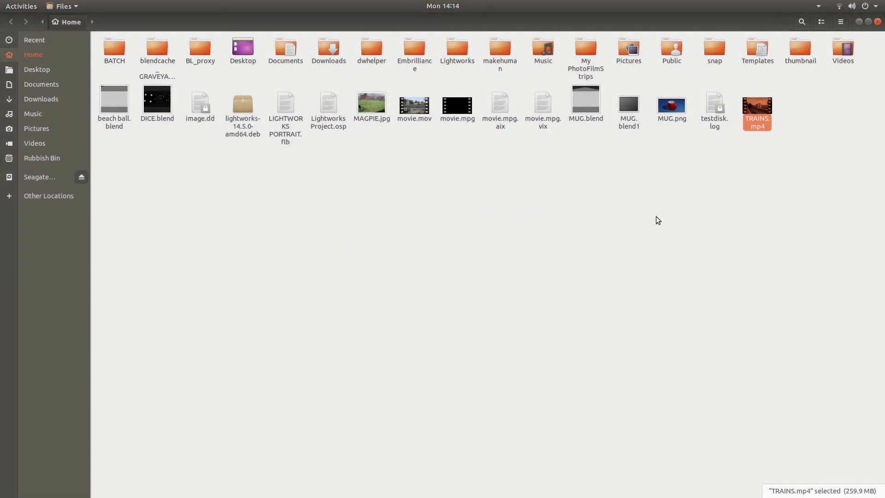